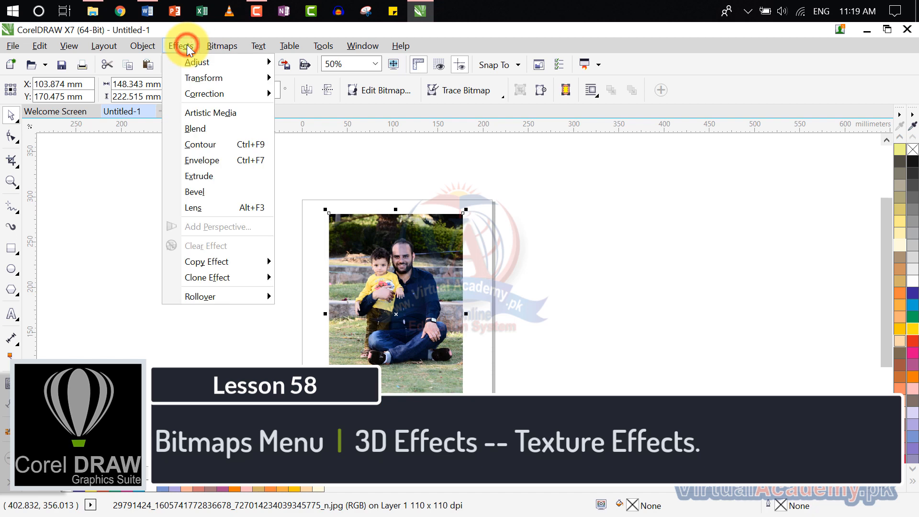
pyautogui.moveTo(213, 44)
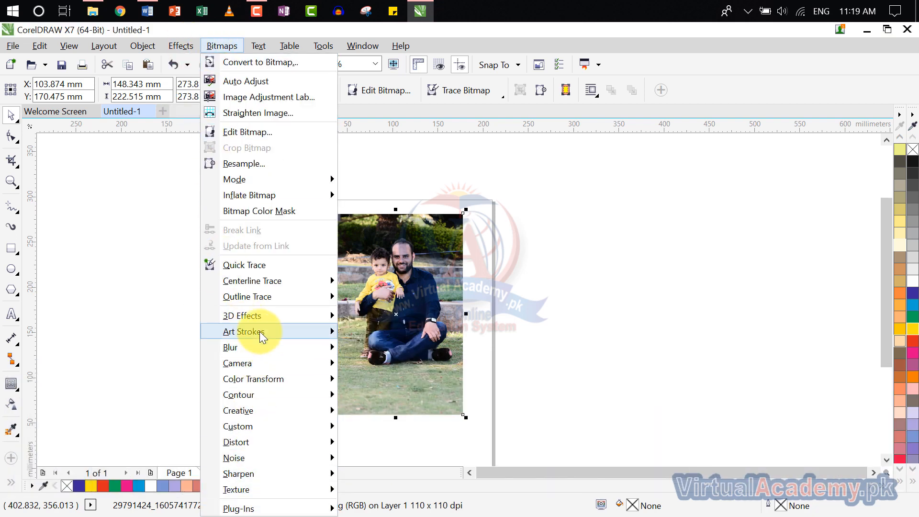
pyautogui.moveTo(261, 317)
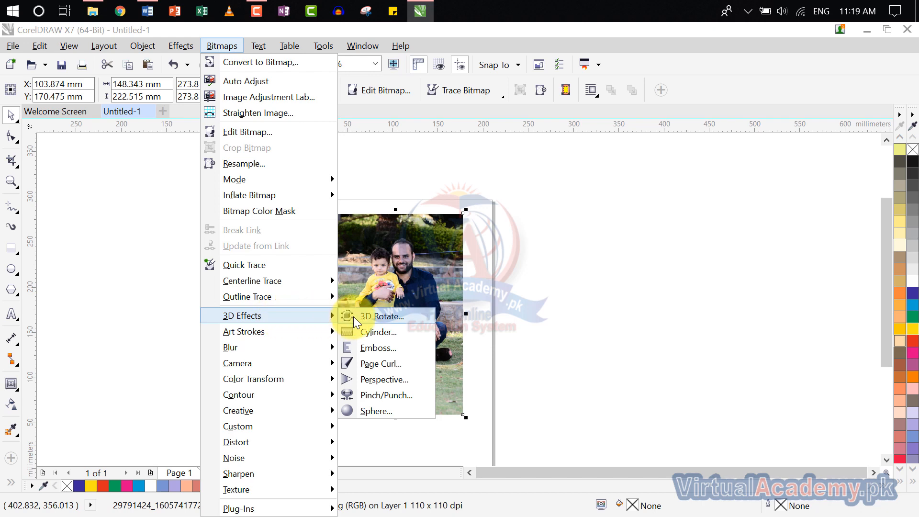
pyautogui.click(559, 272)
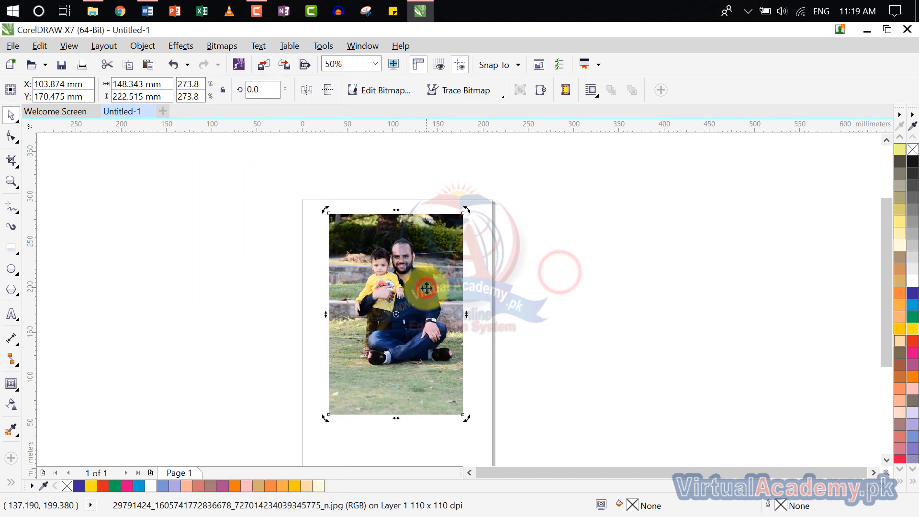
pyautogui.click(431, 287)
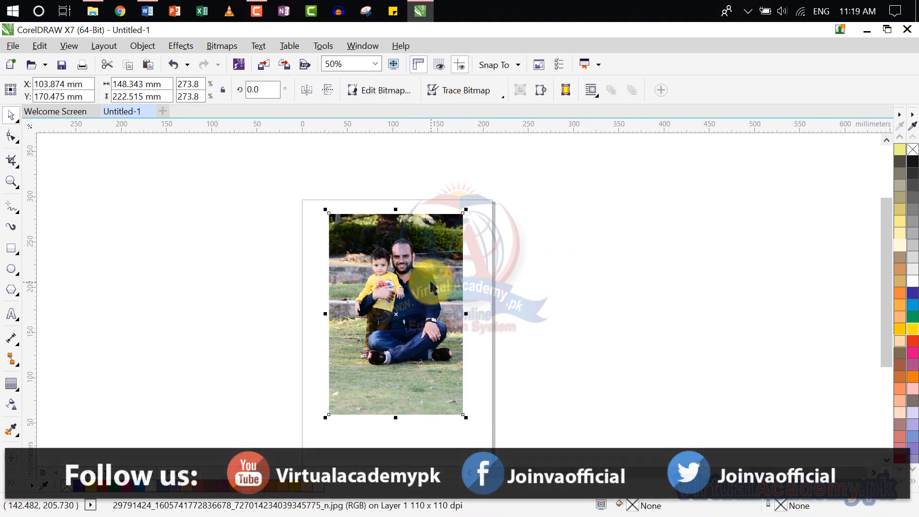
pyautogui.click(221, 46)
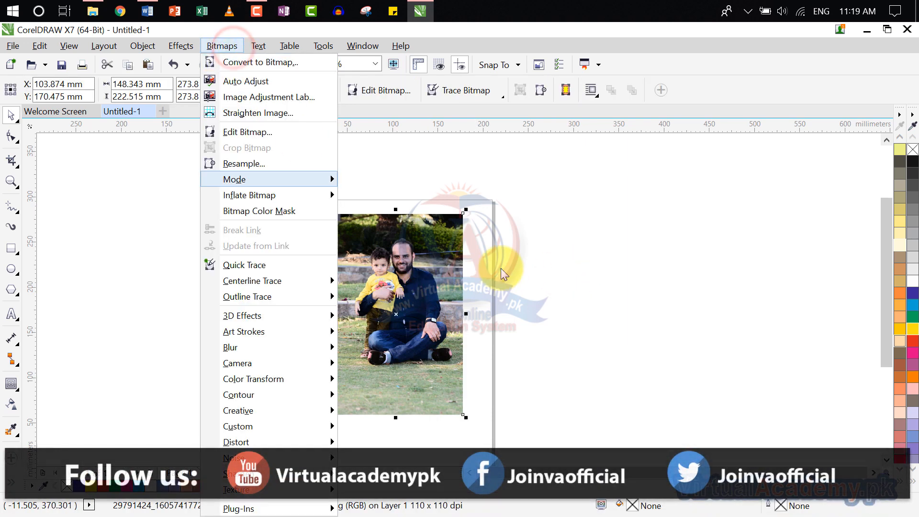
pyautogui.click(537, 277)
pyautogui.scroll(2, 458, 300)
pyautogui.scroll(-2, 458, 300)
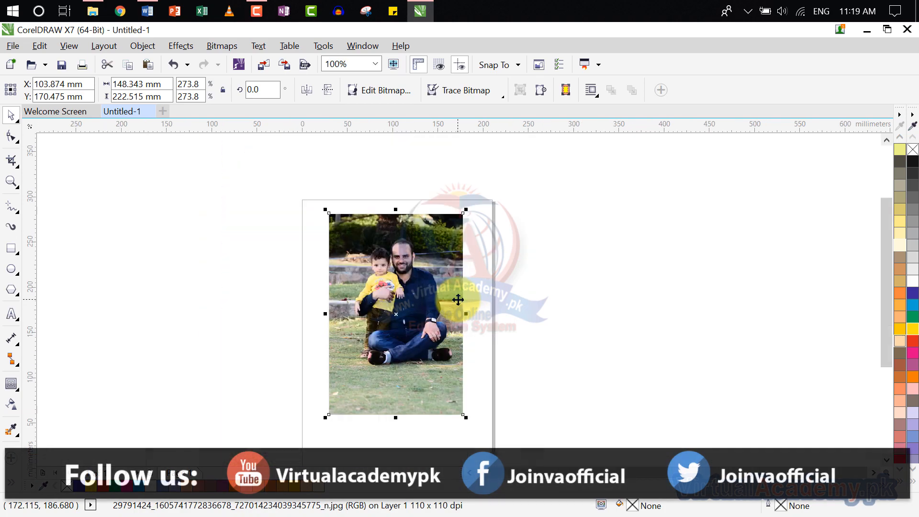
# Move the photo about 43 mm down on the page.
pyautogui.moveTo(455, 301); pyautogui.dragTo(406, 263)
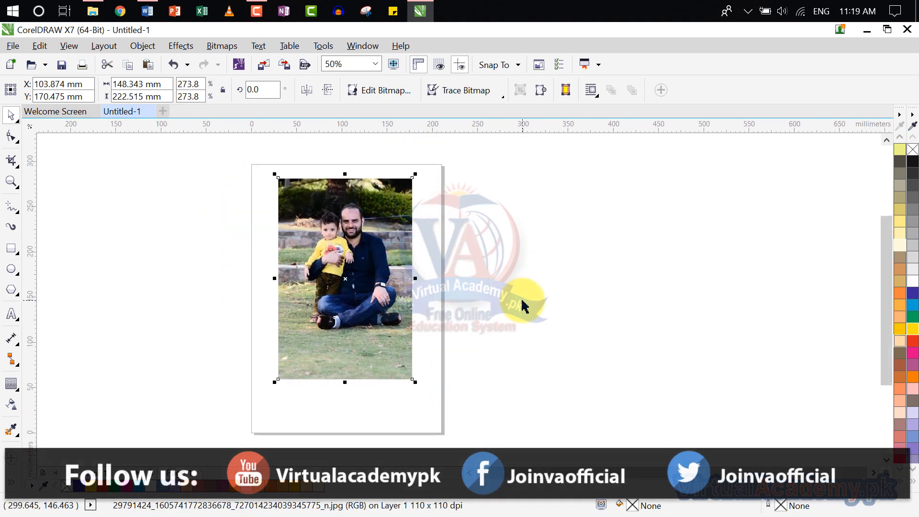
pyautogui.click(523, 301)
pyautogui.scroll(2, 379, 243)
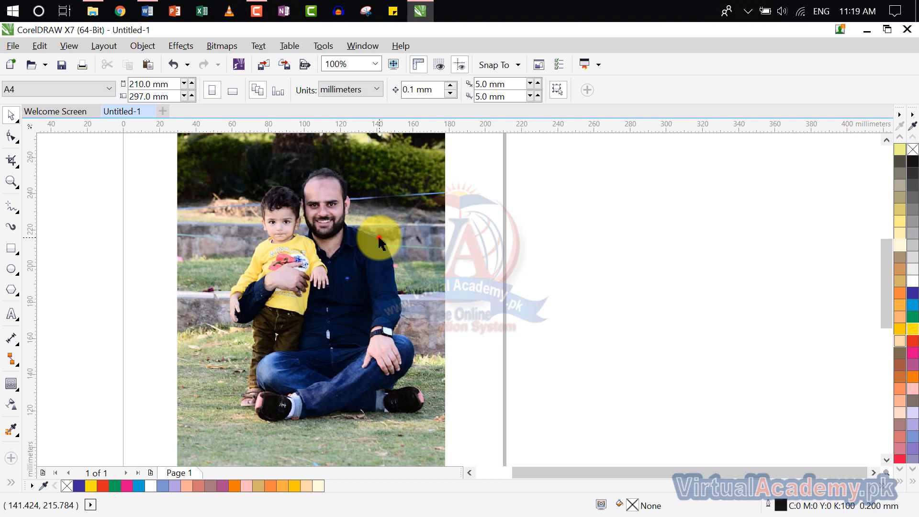
pyautogui.click(379, 245)
pyautogui.moveTo(394, 242); pyautogui.dragTo(386, 300)
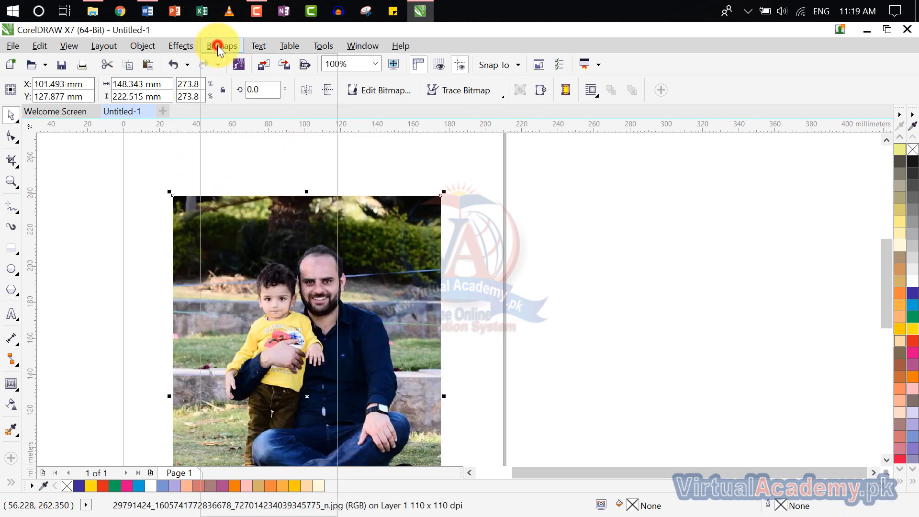
# Try a 3D Rotate effect on the photo with vertical -21 and horizontal 32, and discard it.
pyautogui.click(217, 45)
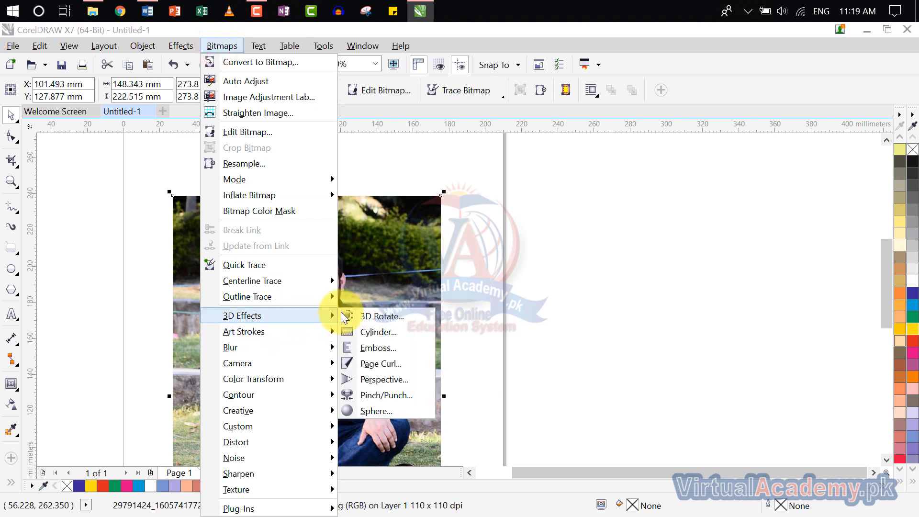
pyautogui.click(387, 318)
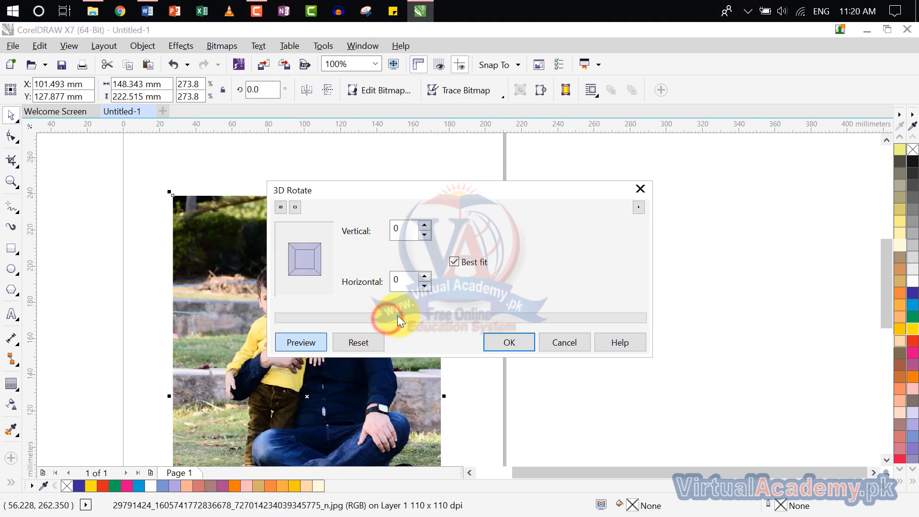
pyautogui.moveTo(445, 197); pyautogui.dragTo(698, 166)
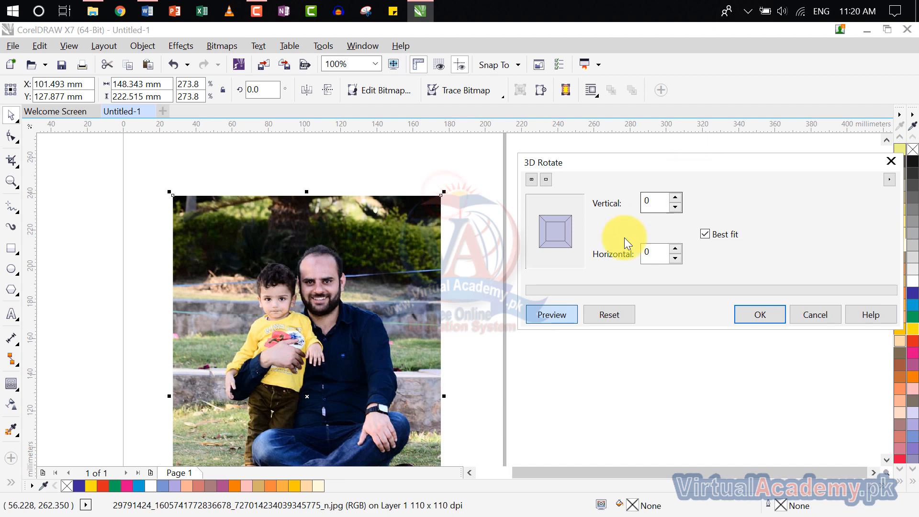
pyautogui.click(652, 251)
pyautogui.click(654, 201)
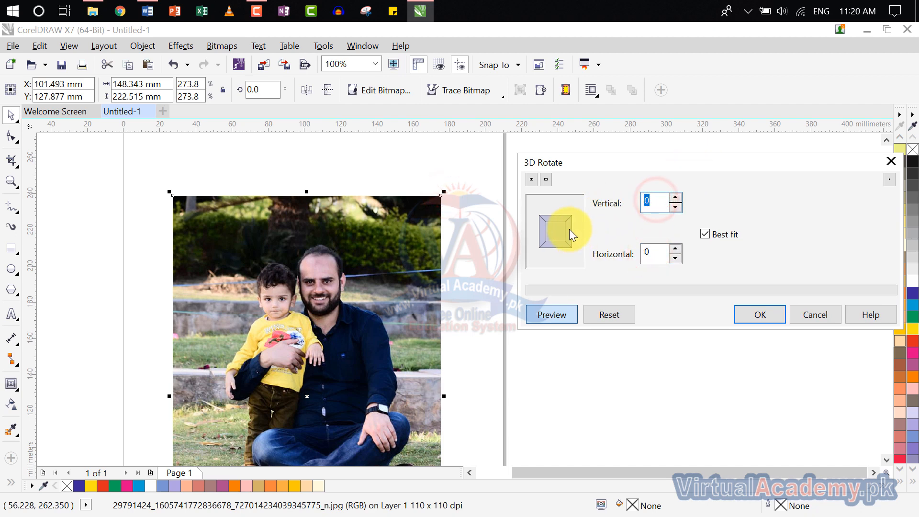
pyautogui.moveTo(565, 224)
pyautogui.mouseDown()
pyautogui.moveTo(573, 214)
pyautogui.moveTo(582, 224)
pyautogui.mouseUp()
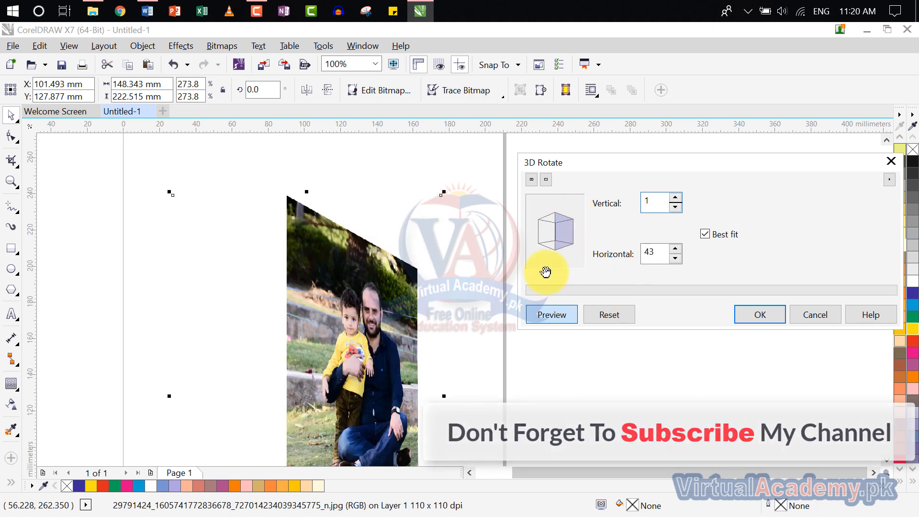
pyautogui.moveTo(576, 245); pyautogui.dragTo(556, 247)
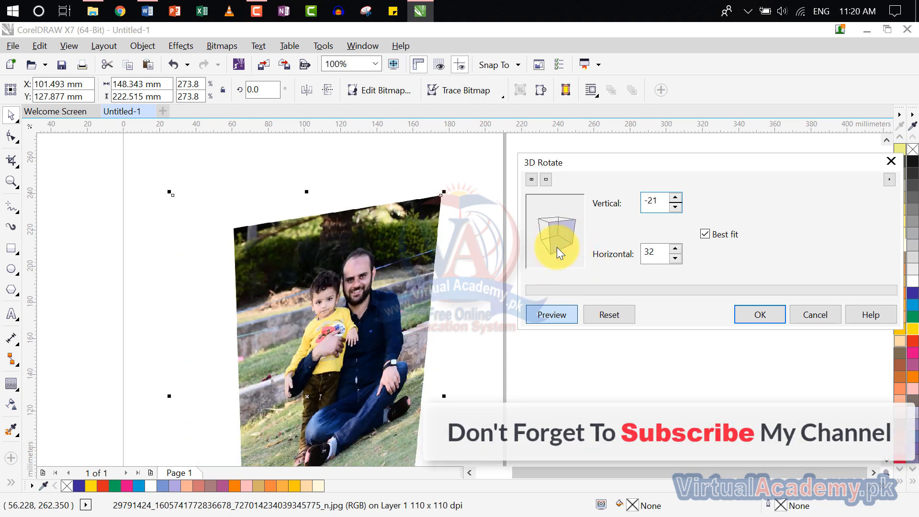
pyautogui.click(890, 164)
# Preview a horizontal Cylinder effect on the photo at 96 percent.
pyautogui.click(255, 47)
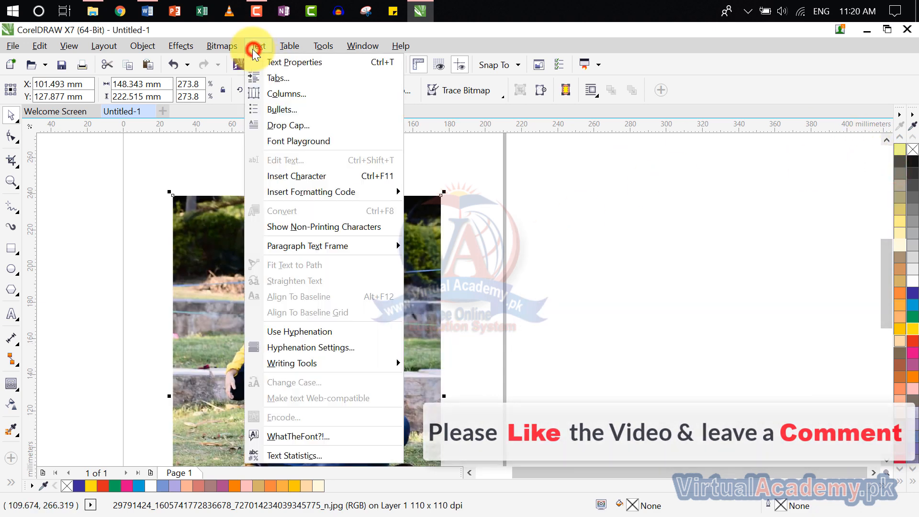
pyautogui.moveTo(225, 46)
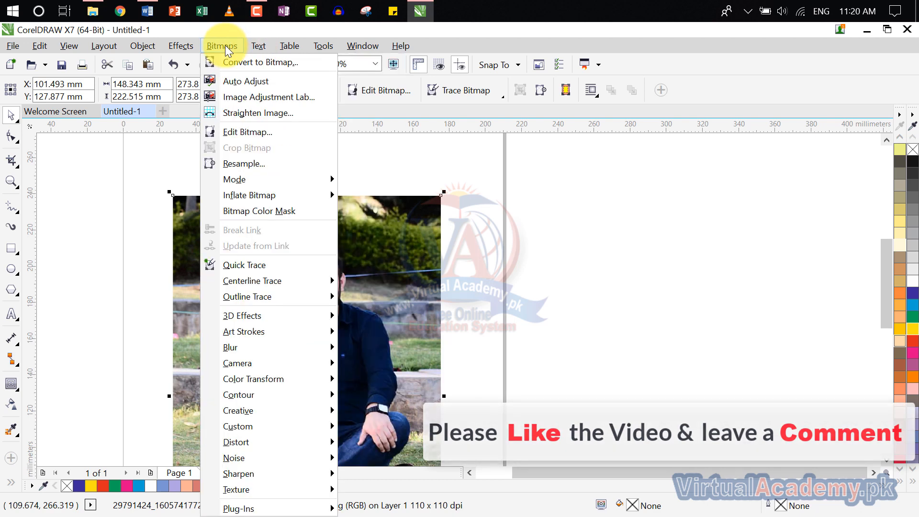
pyautogui.moveTo(287, 313)
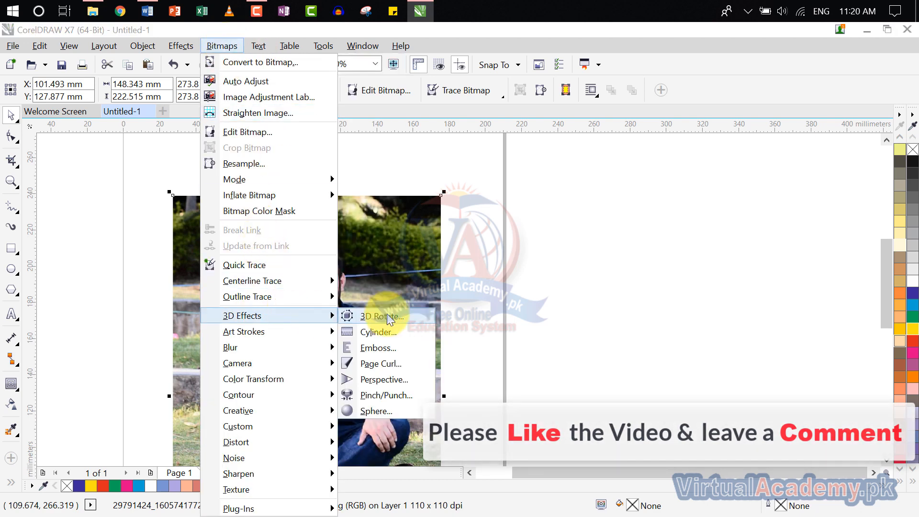
pyautogui.click(393, 332)
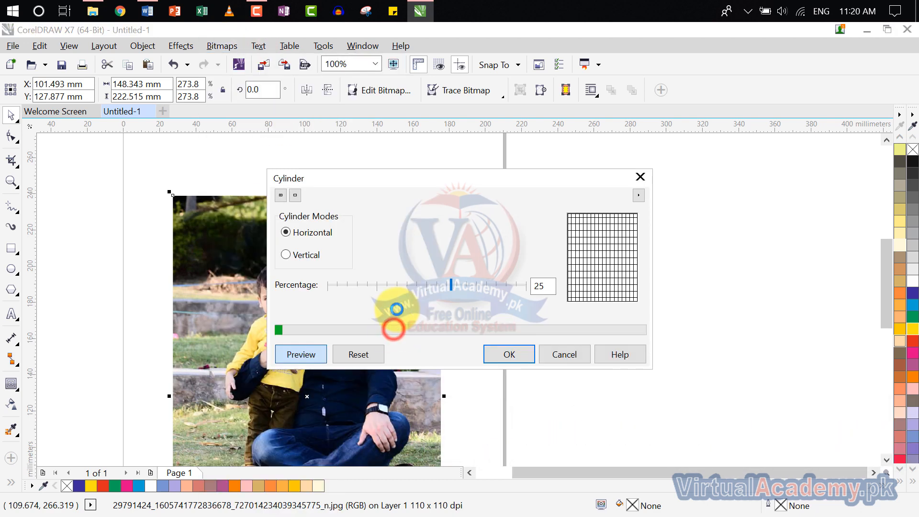
pyautogui.moveTo(440, 180); pyautogui.dragTo(700, 133)
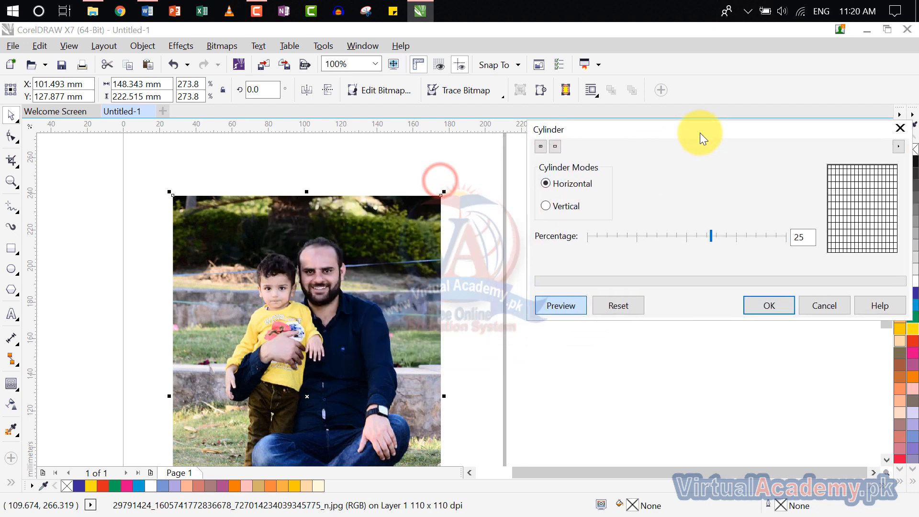
pyautogui.moveTo(722, 232); pyautogui.dragTo(782, 243)
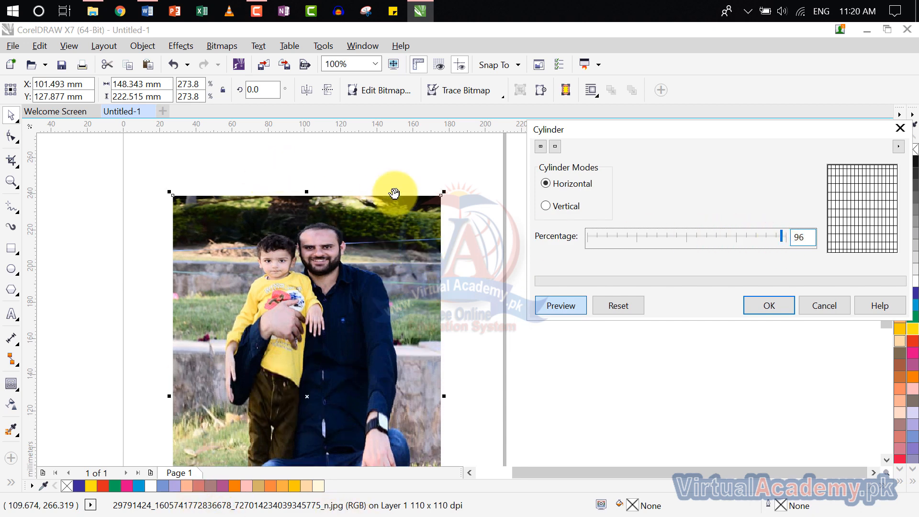
# Compare the Vertical and Horizontal cylinder modes on the photo and discard the Cylinder effect.
pyautogui.click(559, 209)
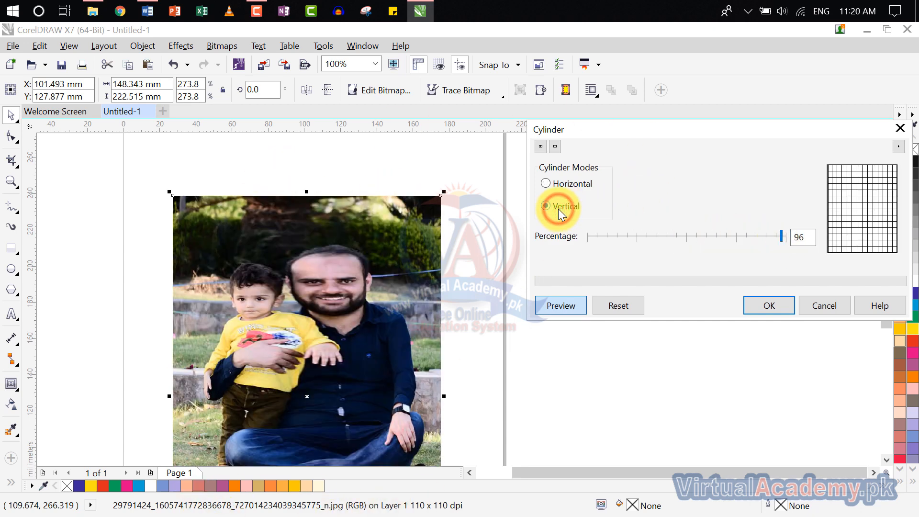
pyautogui.click(558, 188)
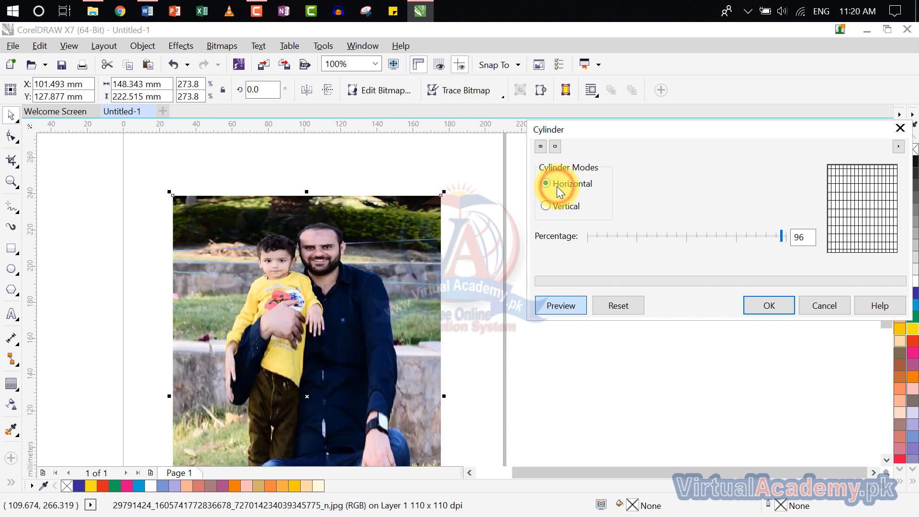
pyautogui.moveTo(641, 131); pyautogui.dragTo(553, 104)
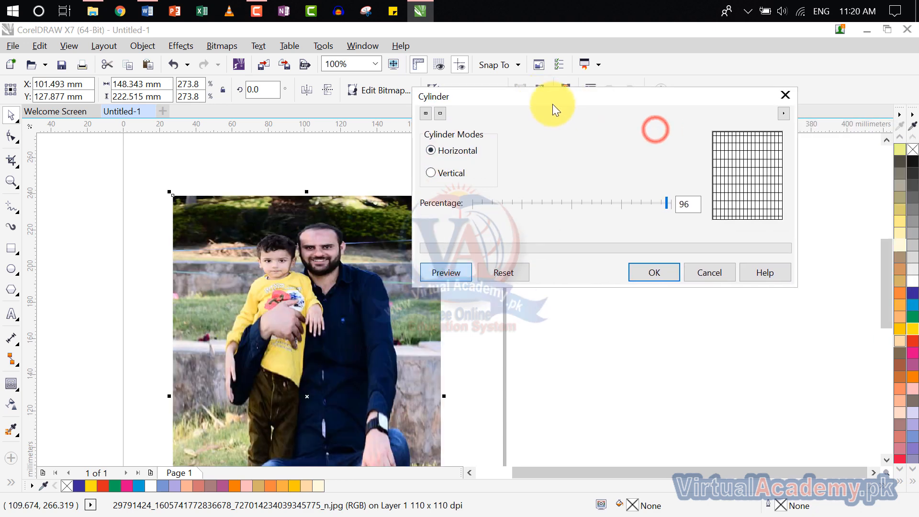
pyautogui.click(793, 100)
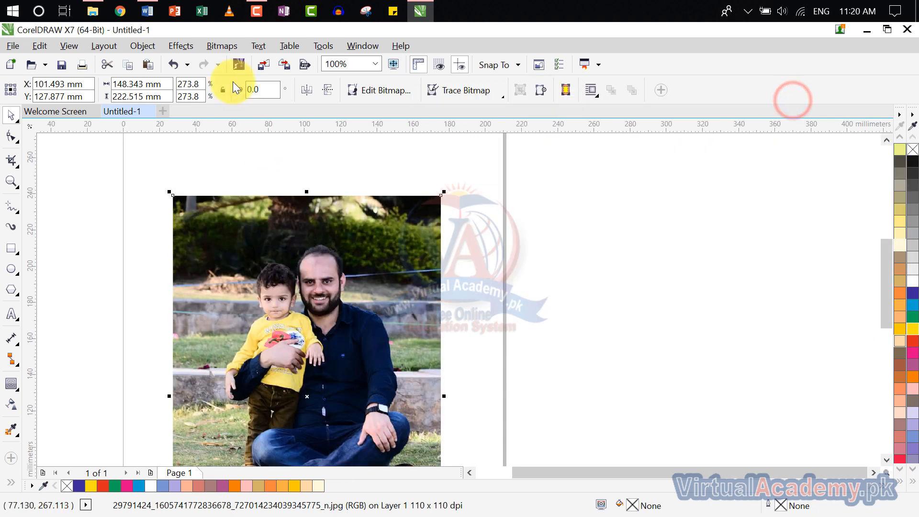
# Open the Emboss effect for the photo and set its depth to 8.
pyautogui.click(222, 46)
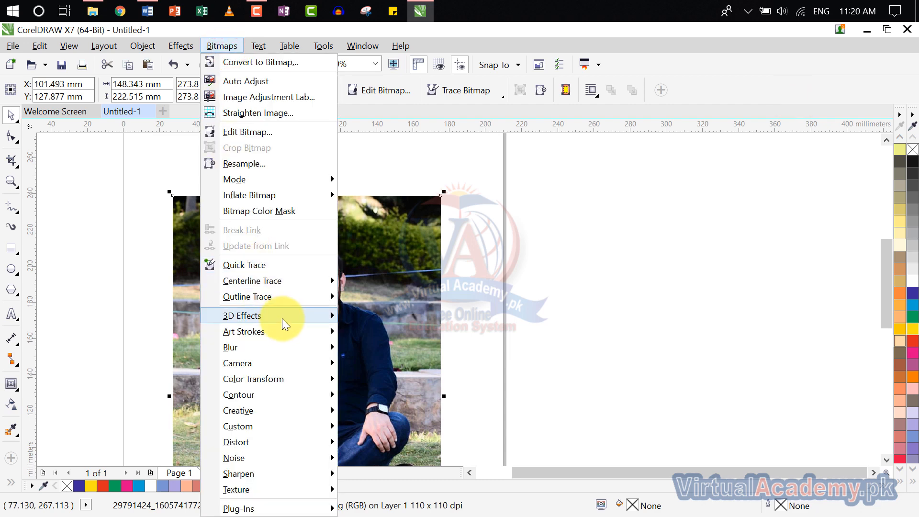
pyautogui.moveTo(283, 318)
pyautogui.click(398, 349)
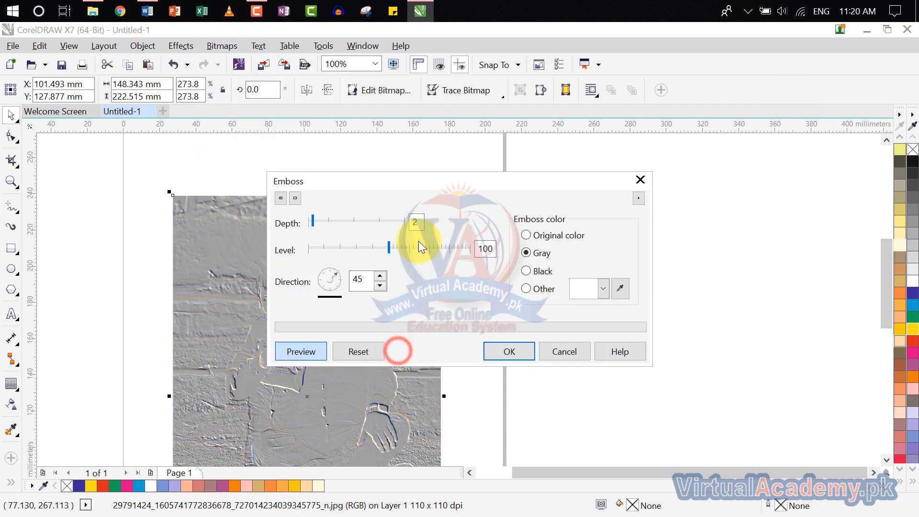
pyautogui.moveTo(425, 183); pyautogui.dragTo(623, 134)
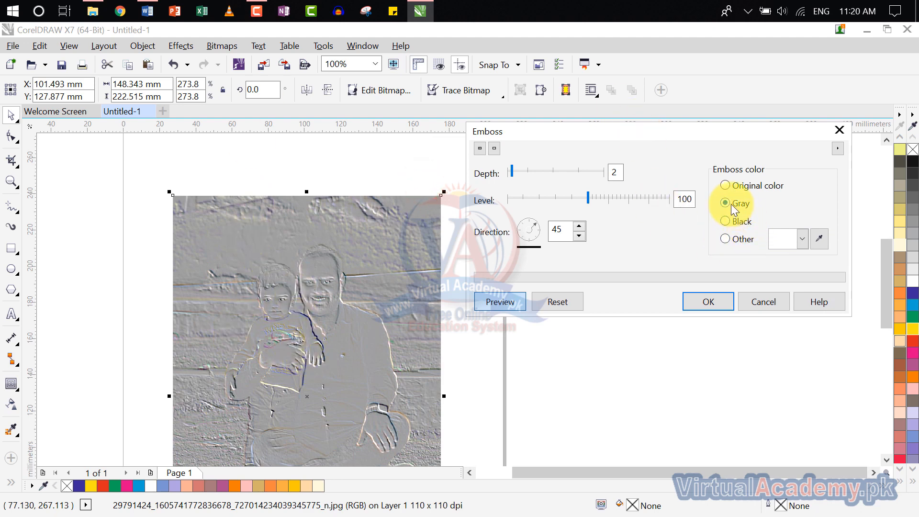
pyautogui.click(530, 168)
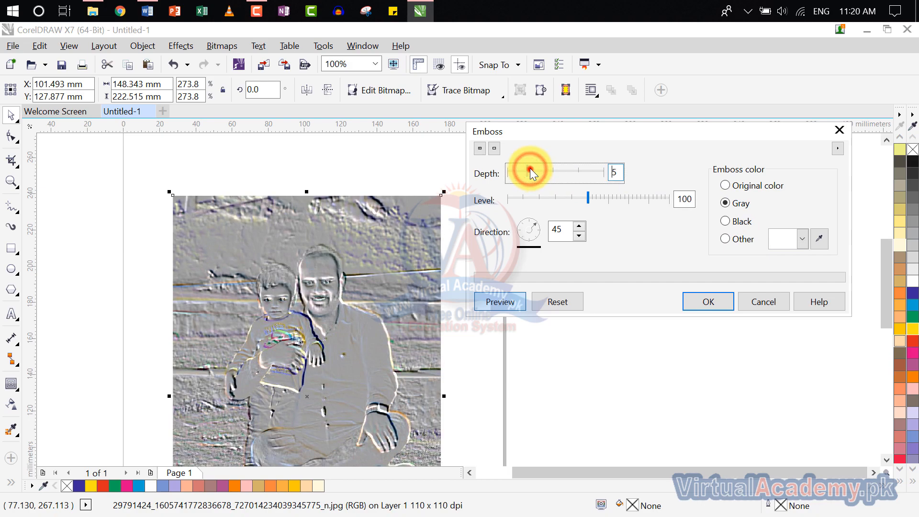
pyautogui.moveTo(530, 168)
pyautogui.mouseDown()
pyautogui.moveTo(573, 169)
pyautogui.moveTo(544, 175)
pyautogui.mouseUp()
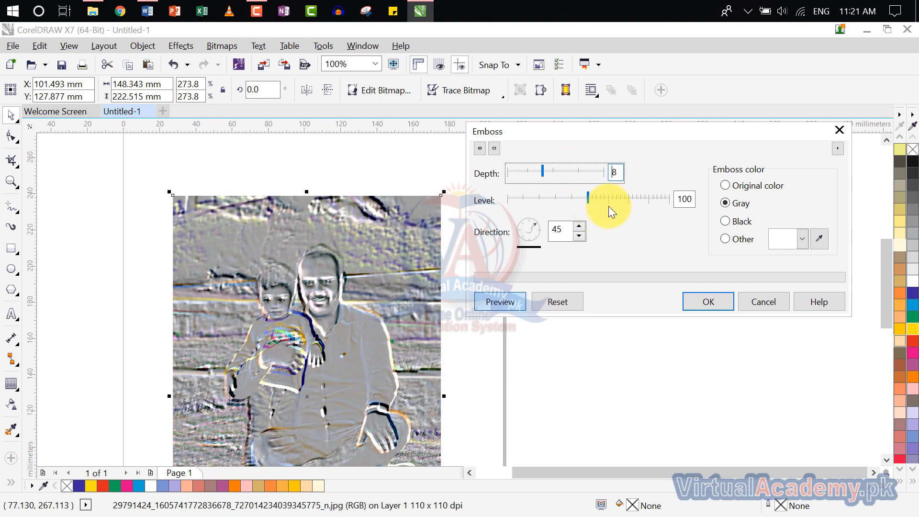
# Set the emboss level to 80 and direction to 49, using Original color as the emboss color.
pyautogui.moveTo(591, 196); pyautogui.dragTo(571, 197)
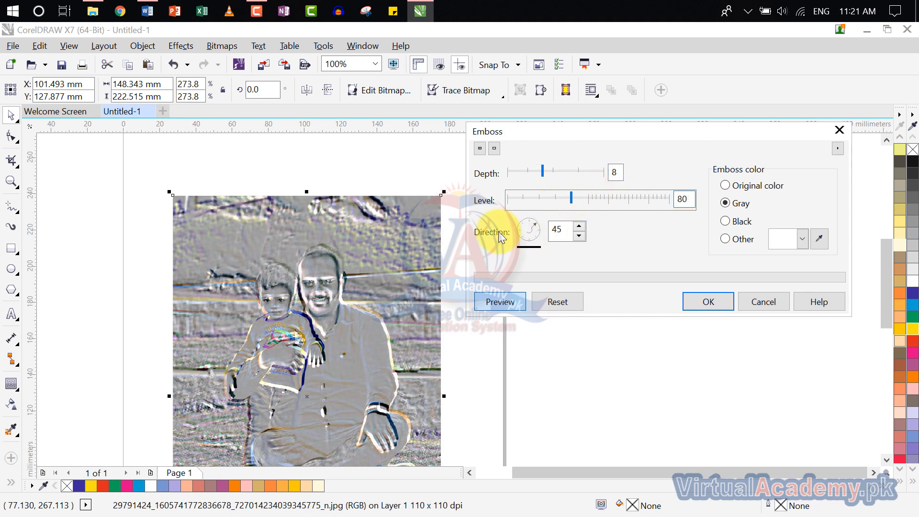
pyautogui.click(579, 225)
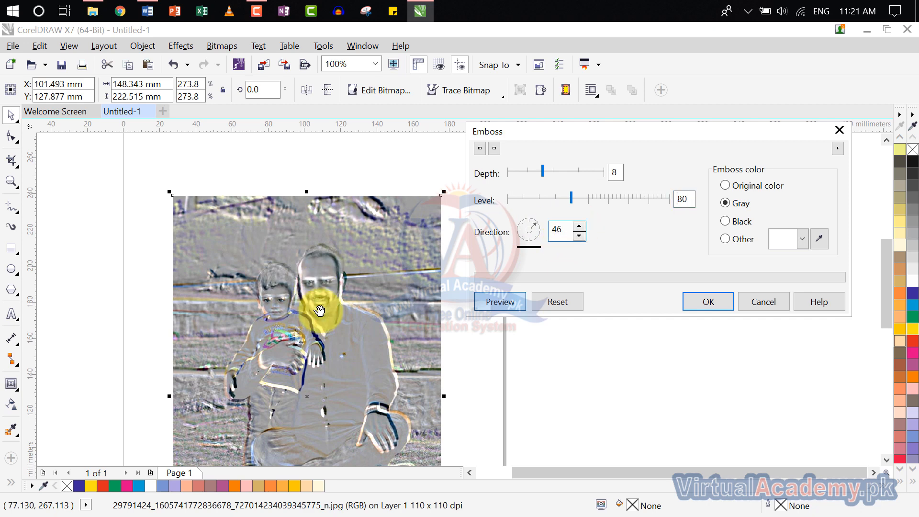
pyautogui.click(581, 227)
pyautogui.click(581, 227)
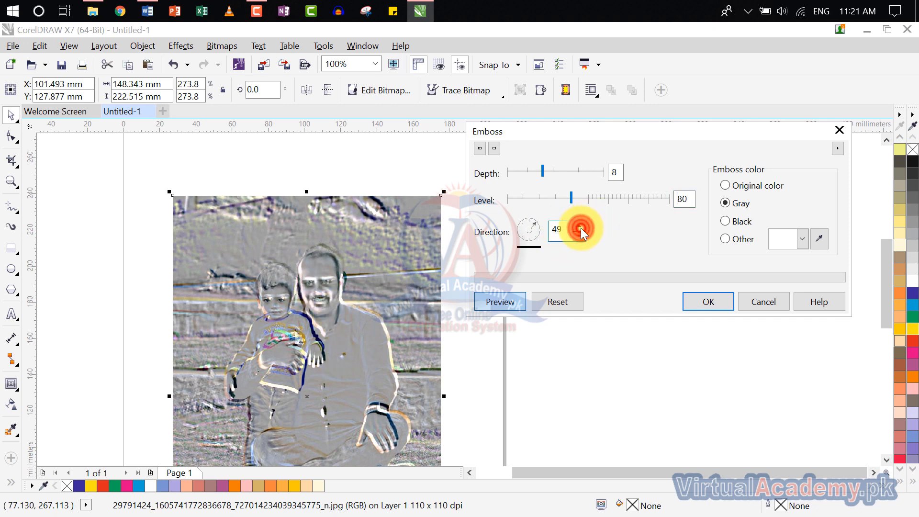
pyautogui.click(580, 227)
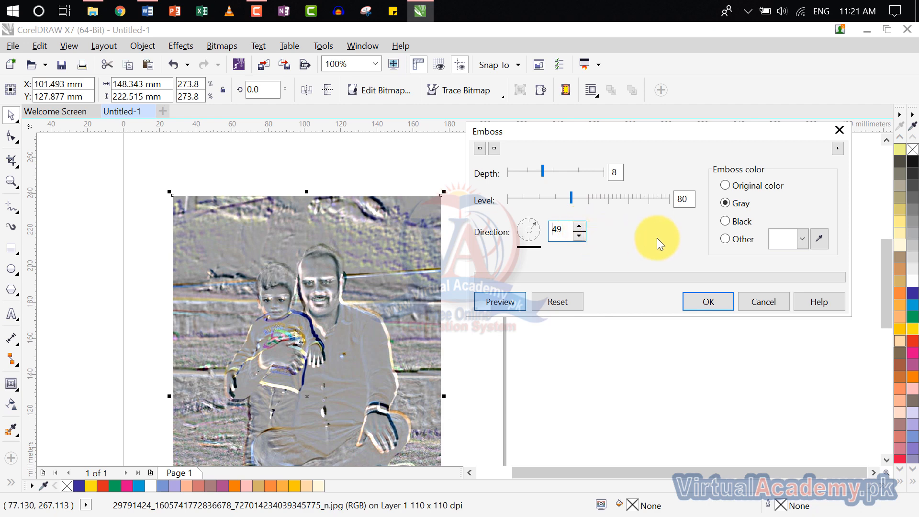
pyautogui.click(758, 187)
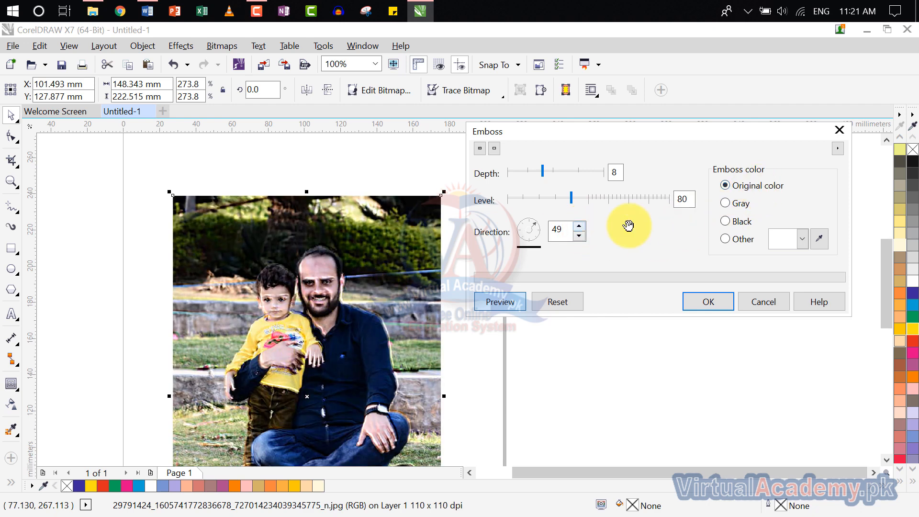
# Preview the emboss on the photo in Gray, Black and a custom slate-blue color, and discard the Emboss effect.
pyautogui.click(734, 202)
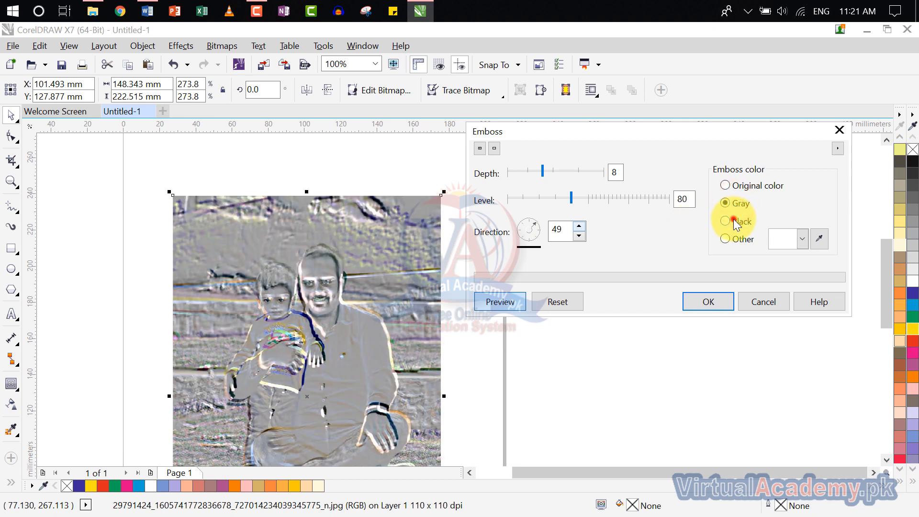
pyautogui.click(734, 220)
pyautogui.click(733, 238)
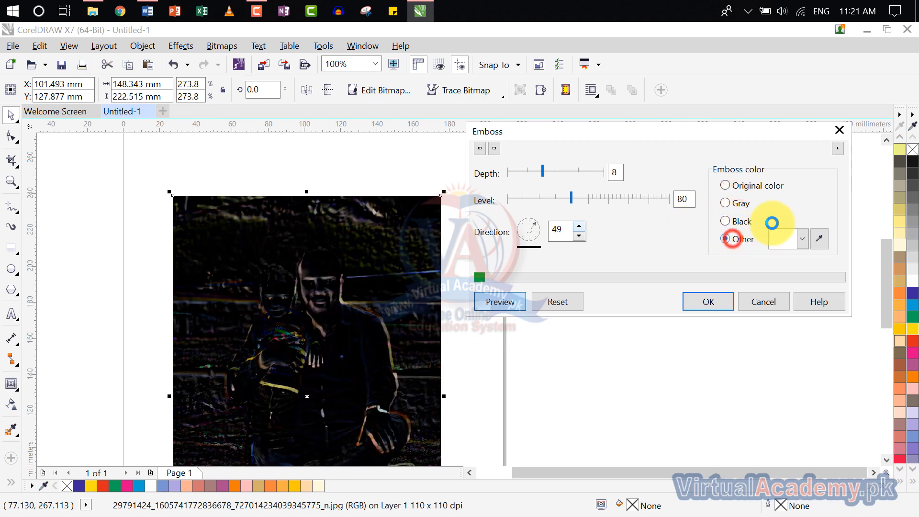
pyautogui.click(804, 242)
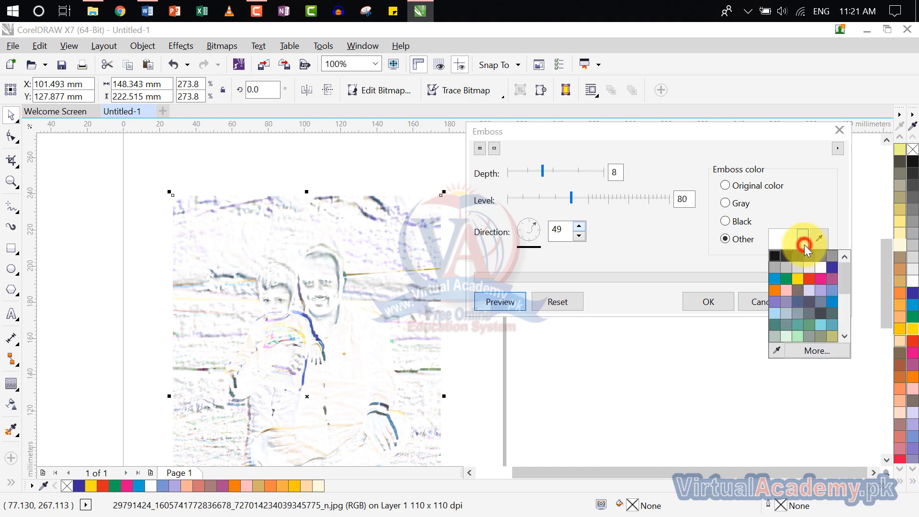
pyautogui.click(796, 304)
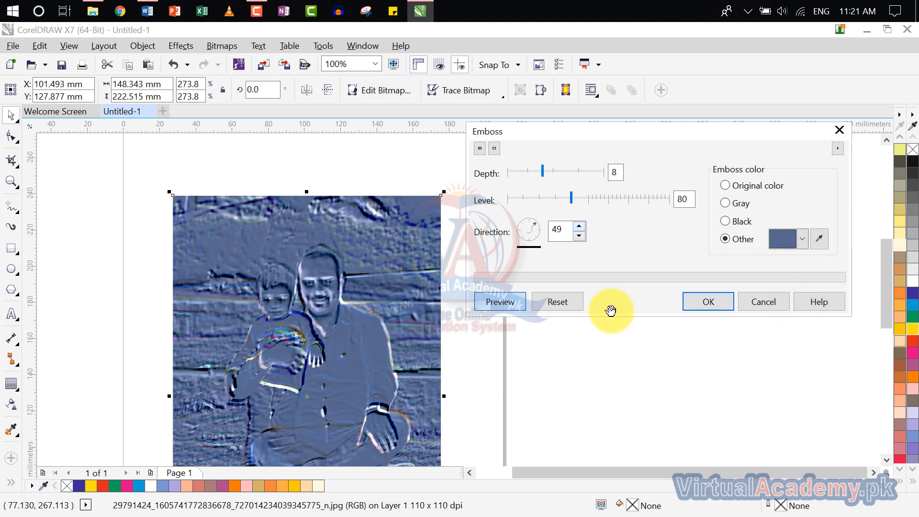
pyautogui.click(838, 132)
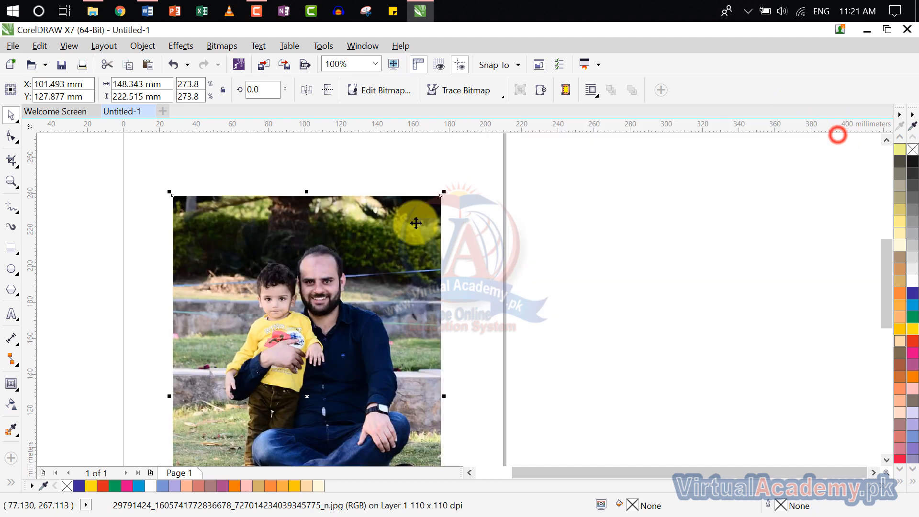
# Open the 3D Page Curl effect for the photo and move the vertical, transparent curl to the upper-left corner.
pyautogui.click(225, 48)
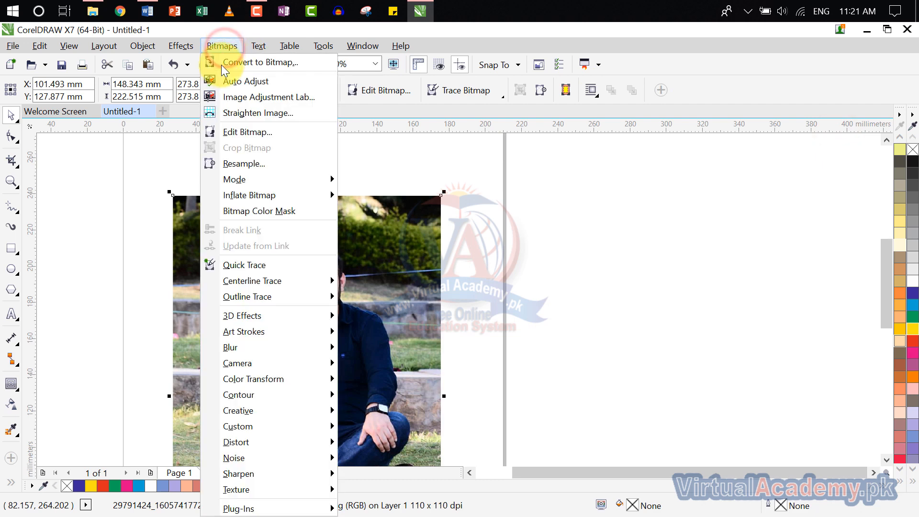
pyautogui.moveTo(285, 317)
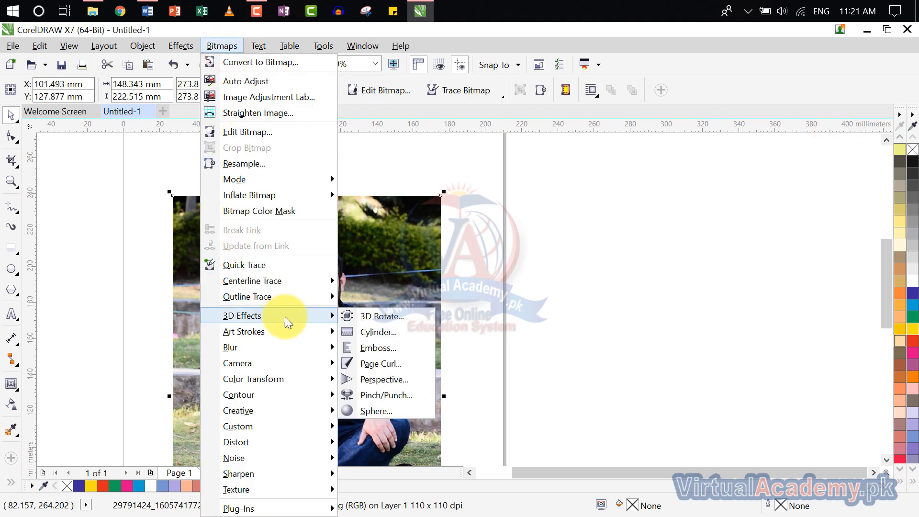
pyautogui.click(411, 366)
pyautogui.moveTo(497, 184); pyautogui.dragTo(735, 143)
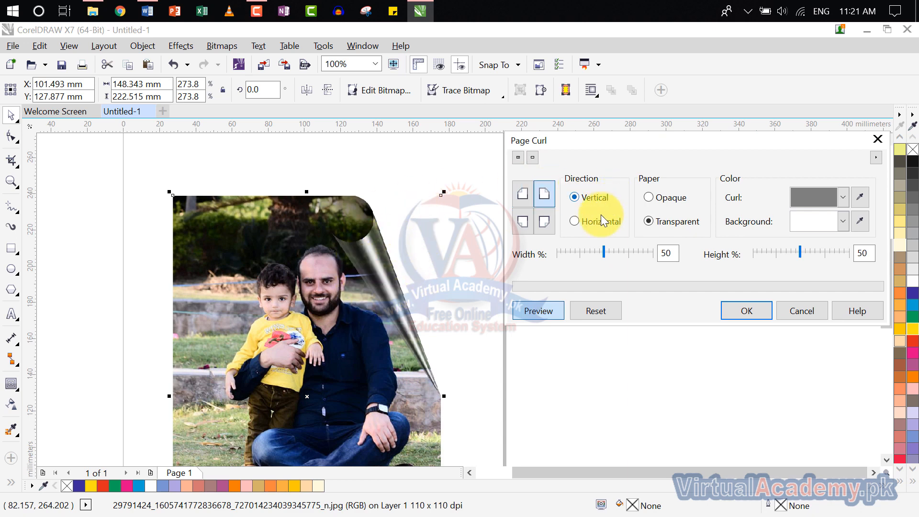
pyautogui.click(524, 196)
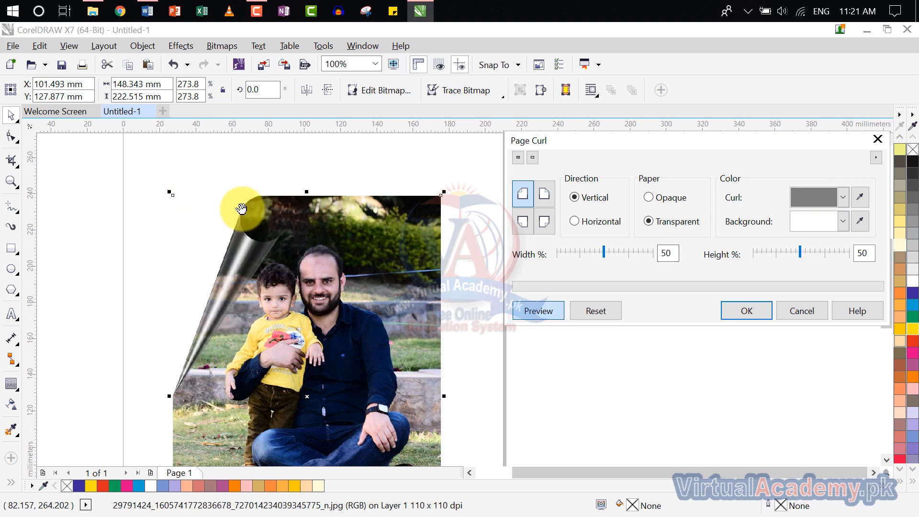
# Try yellow as the background color behind the page curl, and set the background back to white.
pyautogui.click(823, 221)
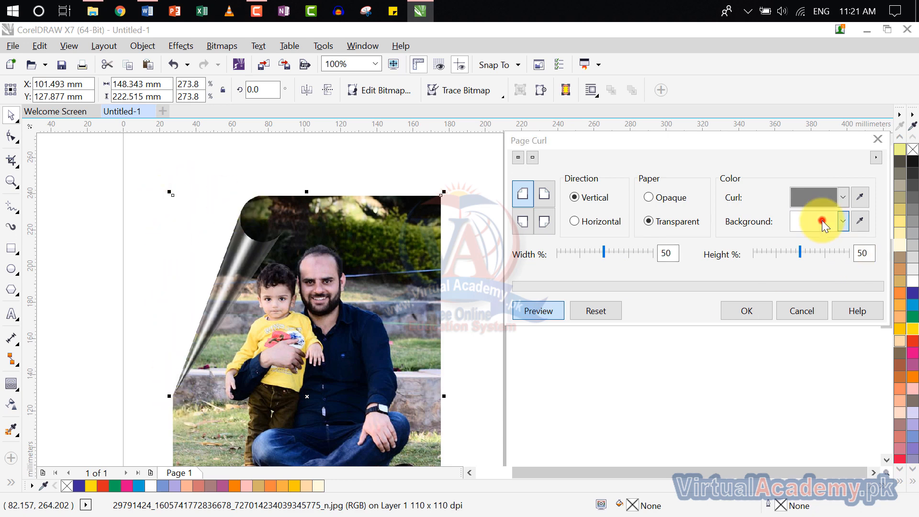
pyautogui.click(815, 260)
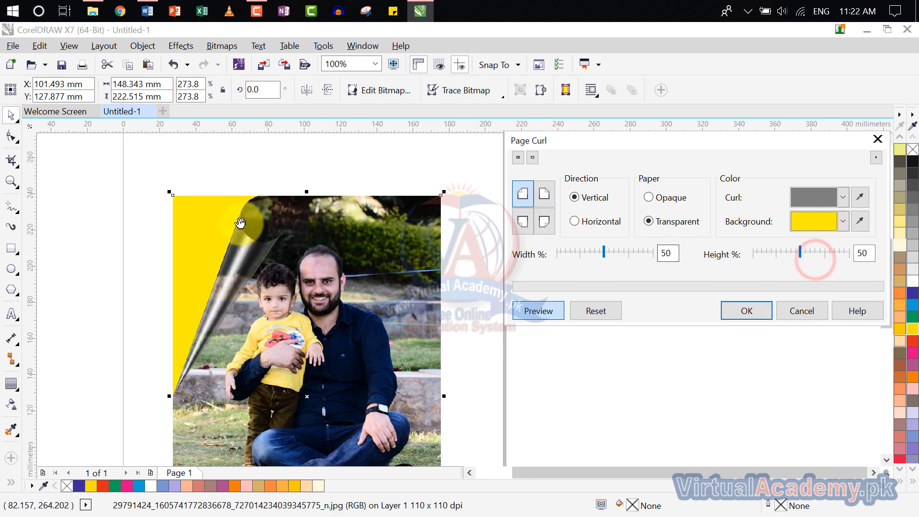
pyautogui.click(805, 223)
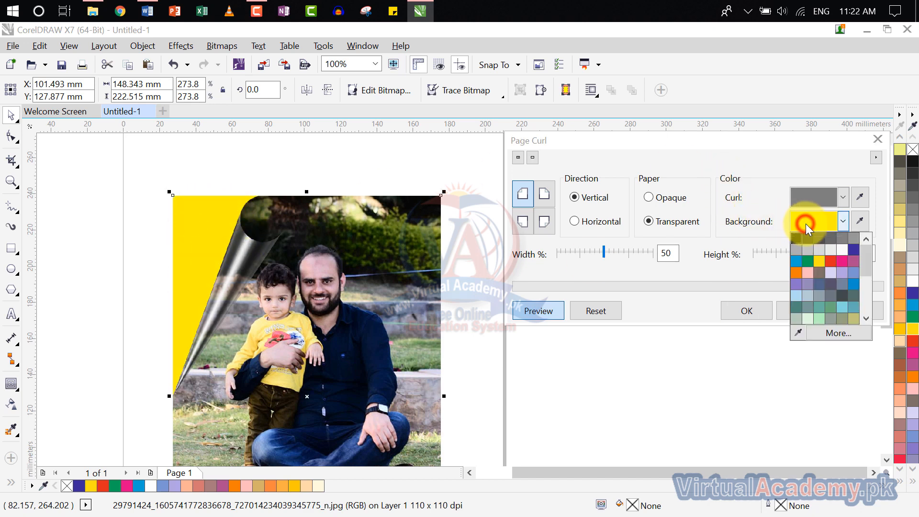
pyautogui.click(838, 249)
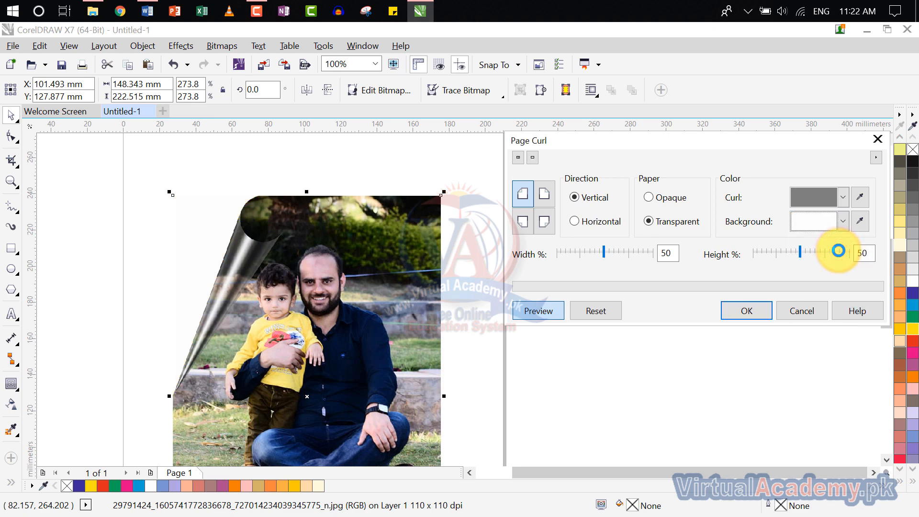
# Preview the page curl in pink and in light gray, and discard the Page Curl effect.
pyautogui.click(838, 203)
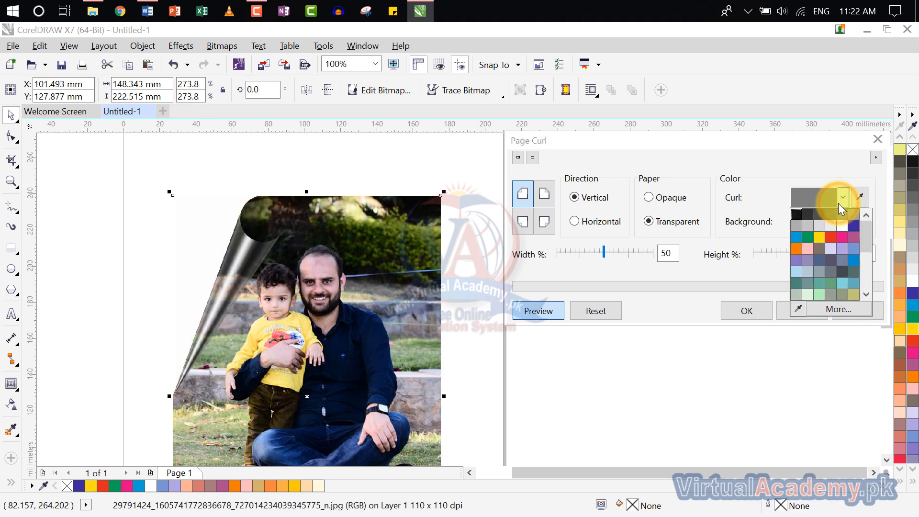
pyautogui.click(840, 235)
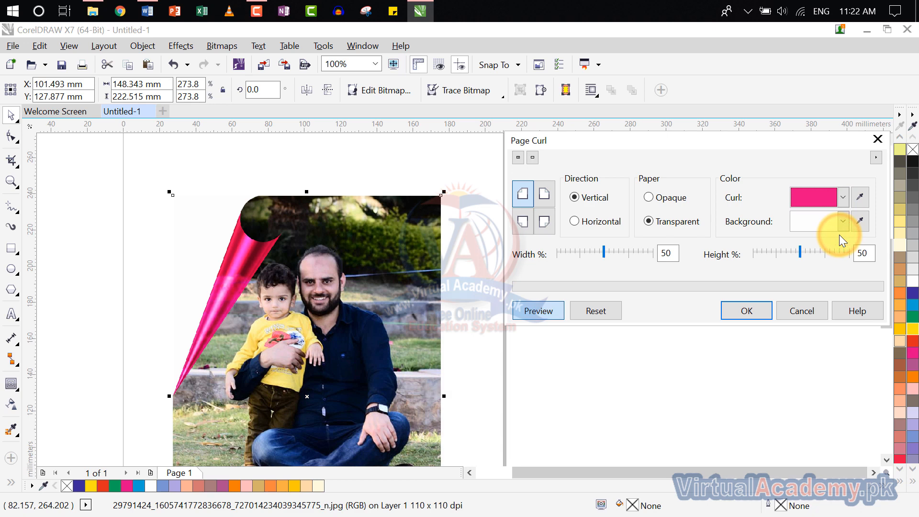
pyautogui.click(846, 196)
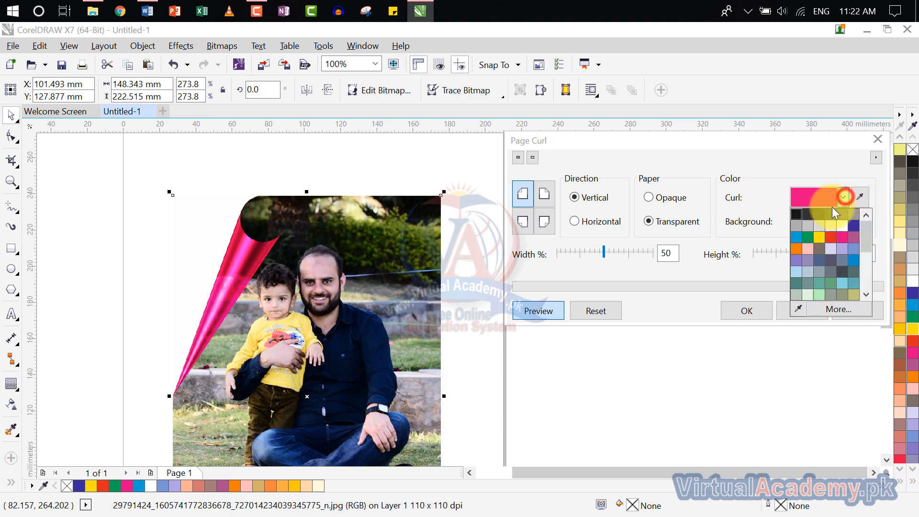
pyautogui.click(808, 230)
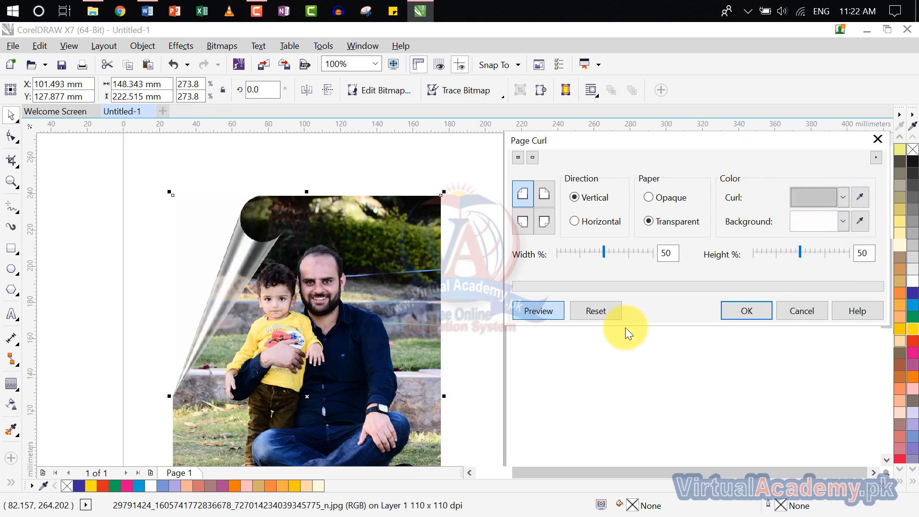
pyautogui.click(877, 139)
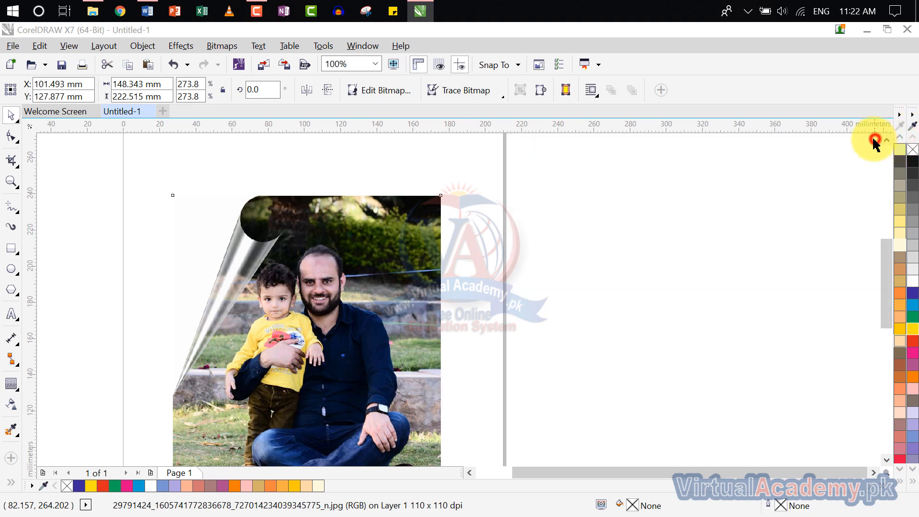
# Open the 3D Perspective effect and distort the photo with Perspective type and Best fit so its right side becomes shorter.
pyautogui.click(167, 44)
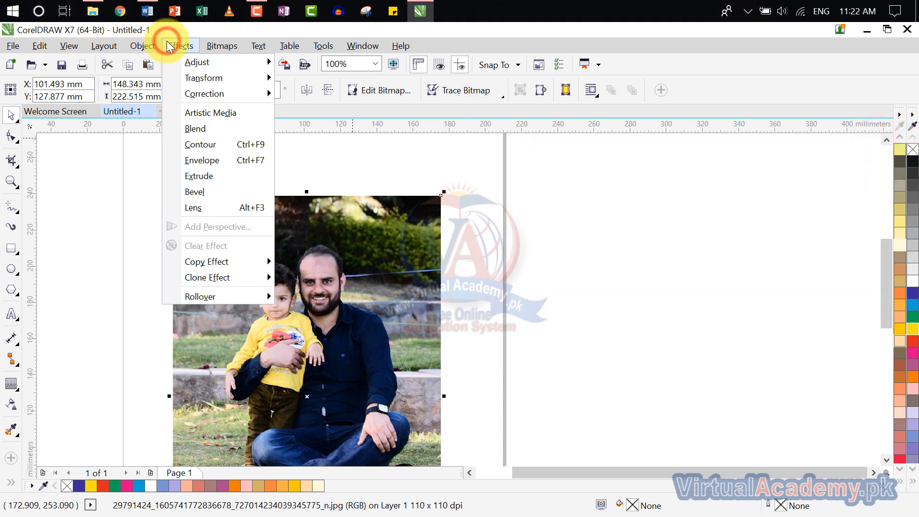
pyautogui.moveTo(214, 43)
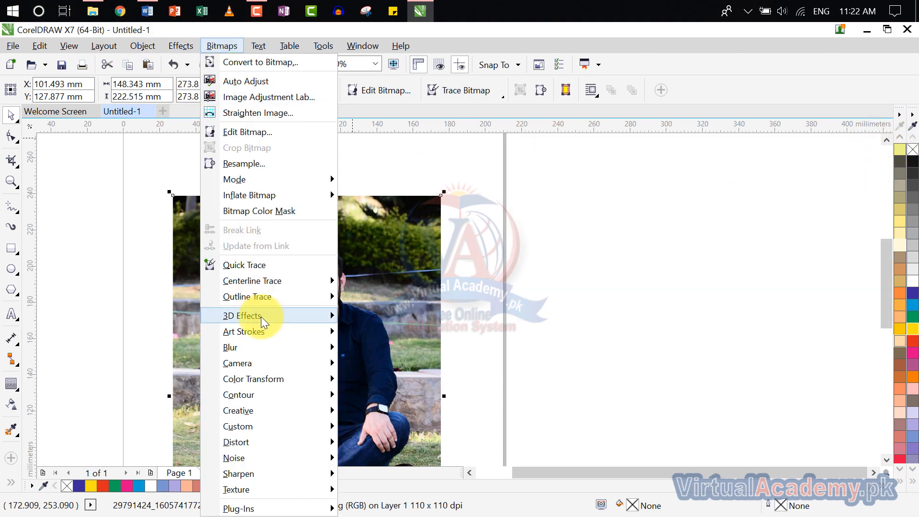
pyautogui.moveTo(260, 317)
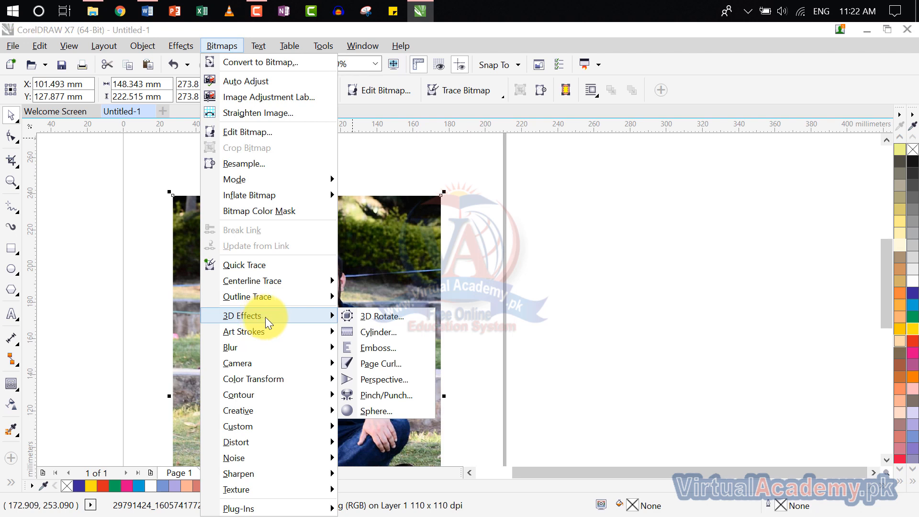
pyautogui.click(418, 378)
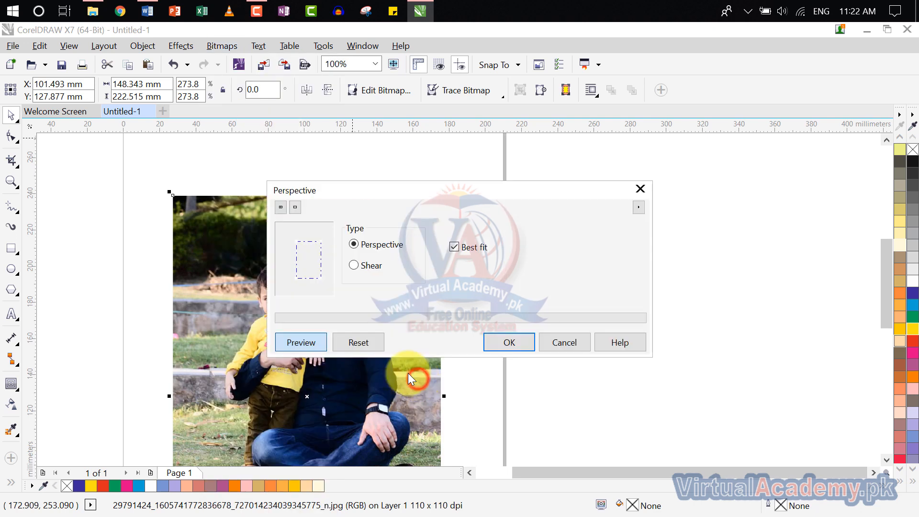
pyautogui.moveTo(418, 196); pyautogui.dragTo(644, 90)
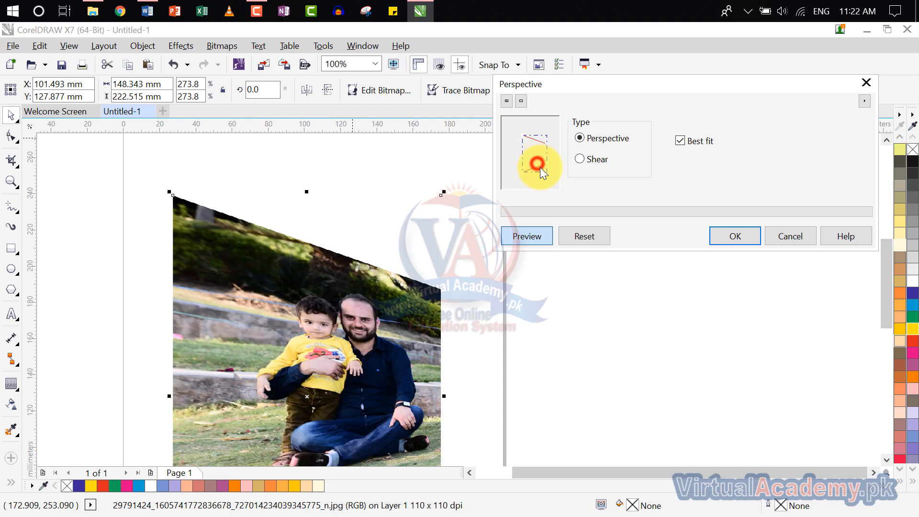
pyautogui.click(540, 167)
pyautogui.moveTo(547, 167); pyautogui.dragTo(548, 166)
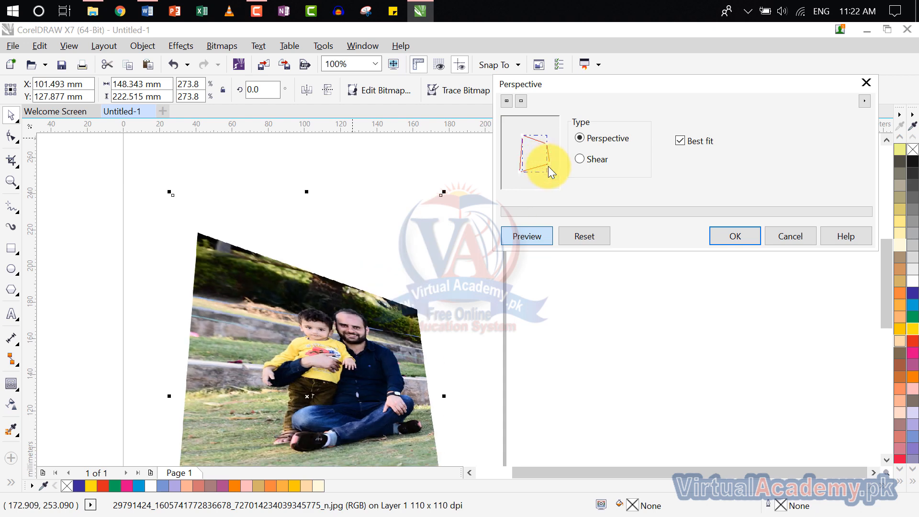
# Switch the perspective type to Shear and back to Perspective, and discard the Perspective effect.
pyautogui.click(597, 160)
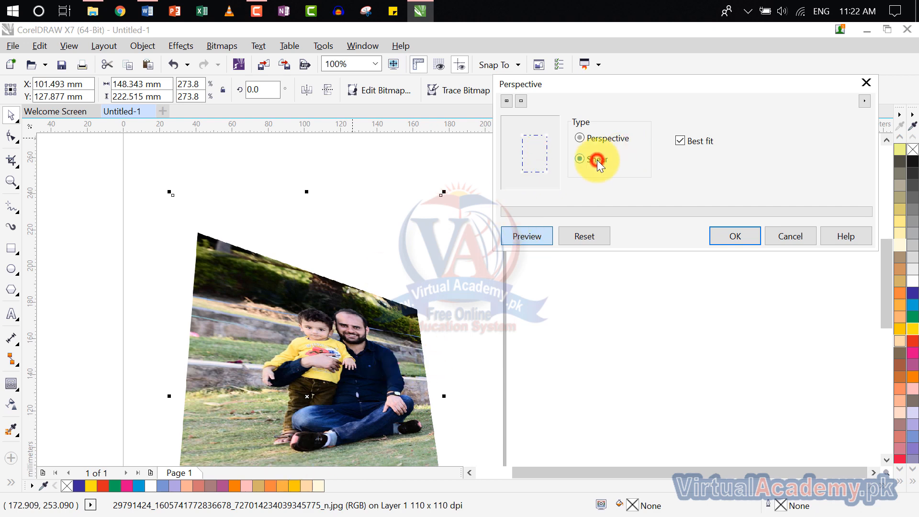
pyautogui.click(592, 144)
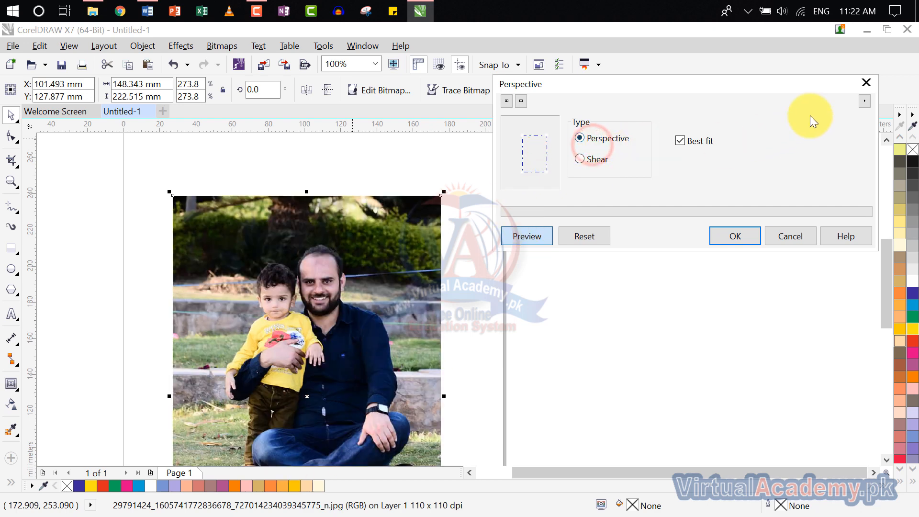
pyautogui.click(866, 82)
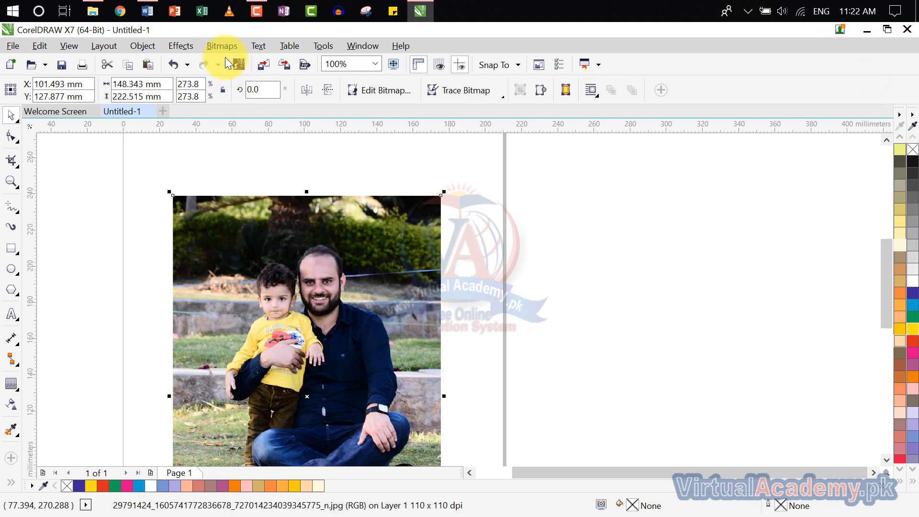
# Preview the 3D Sphere effect on the photo at 25 percent with Speed optimization, and discard it.
pyautogui.click(221, 47)
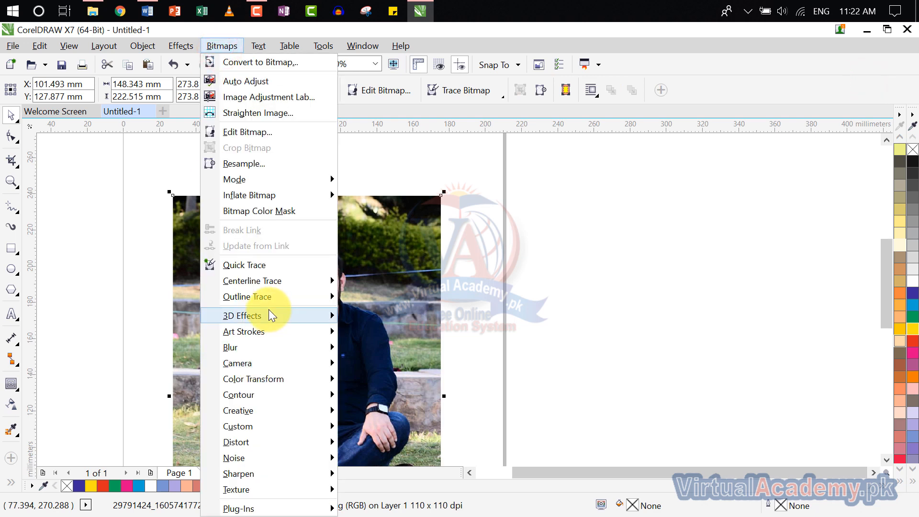
pyautogui.moveTo(269, 309)
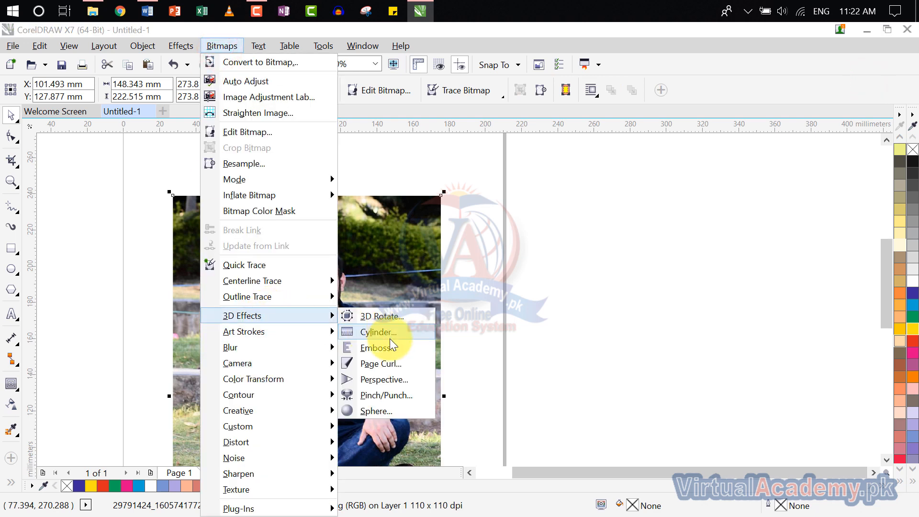
pyautogui.click(394, 410)
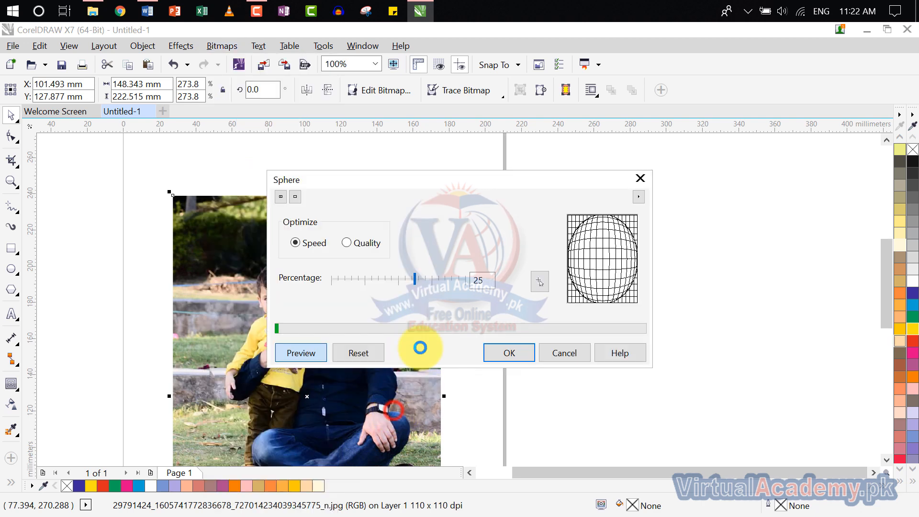
pyautogui.moveTo(401, 180); pyautogui.dragTo(632, 147)
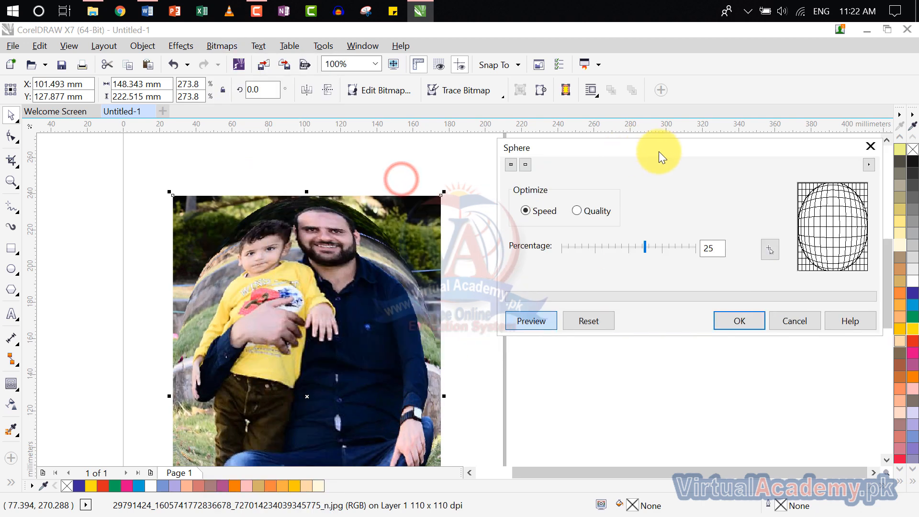
pyautogui.click(871, 149)
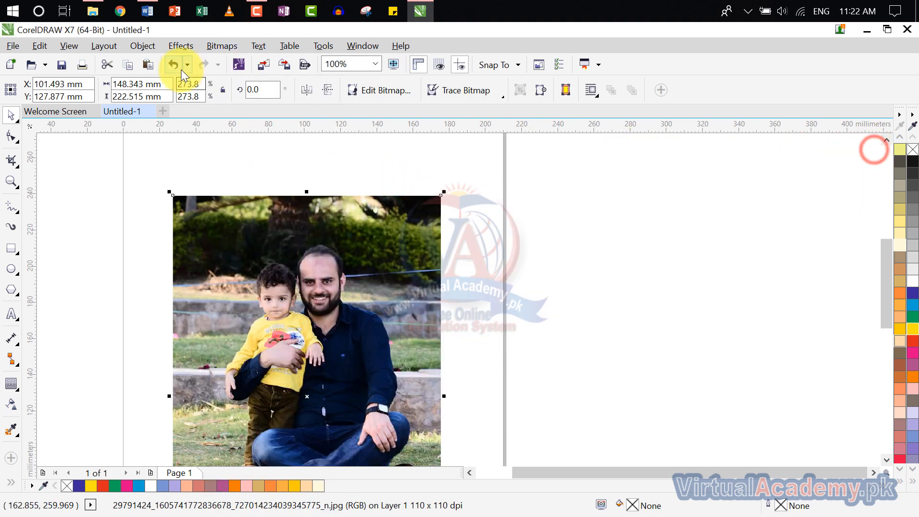
# Open the Charcoal art stroke effect for the photo and preview it.
pyautogui.click(217, 48)
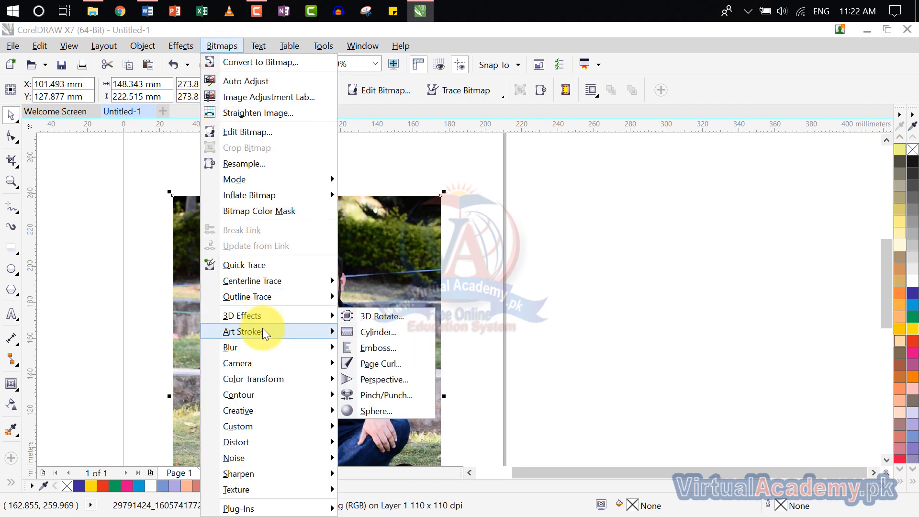
pyautogui.moveTo(261, 330)
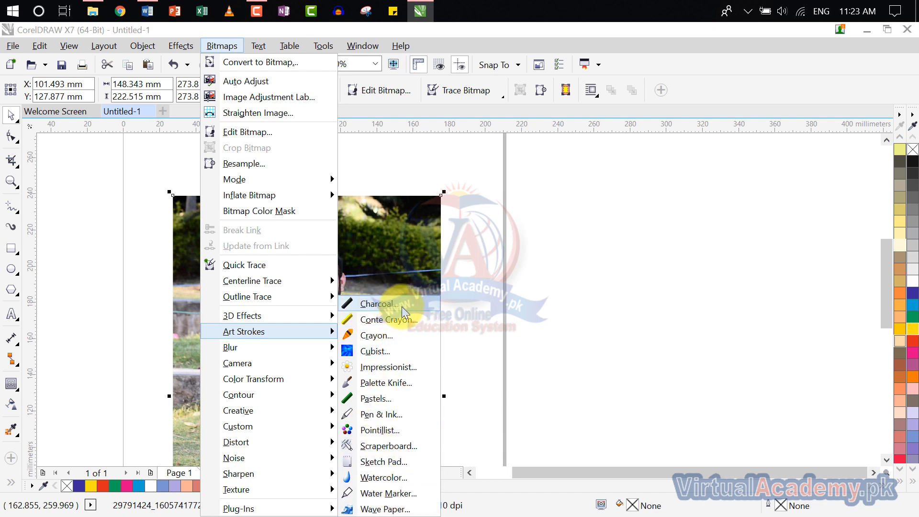
pyautogui.click(378, 304)
pyautogui.click(319, 313)
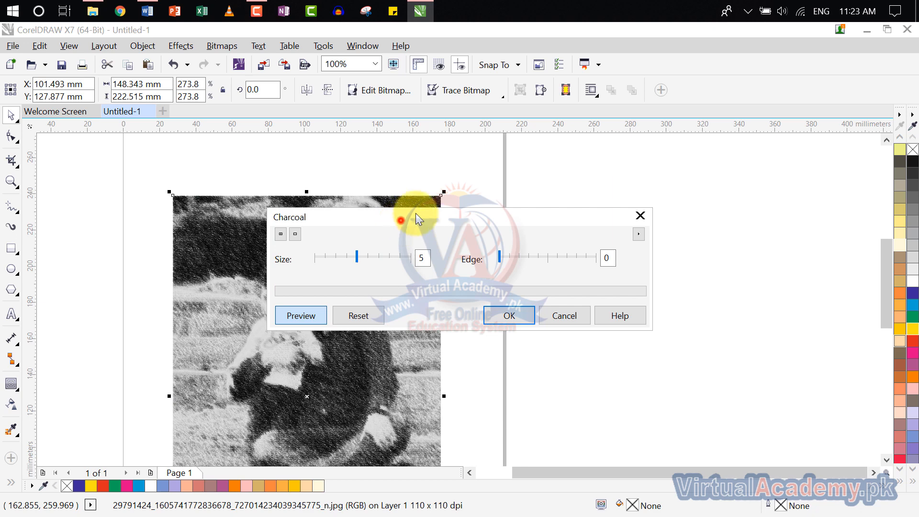
# Set the Charcoal effect's edge value to 6 to preview it on the photo, and discard the effect.
pyautogui.moveTo(416, 218); pyautogui.dragTo(559, 139)
pyautogui.moveTo(649, 182); pyautogui.dragTo(699, 178)
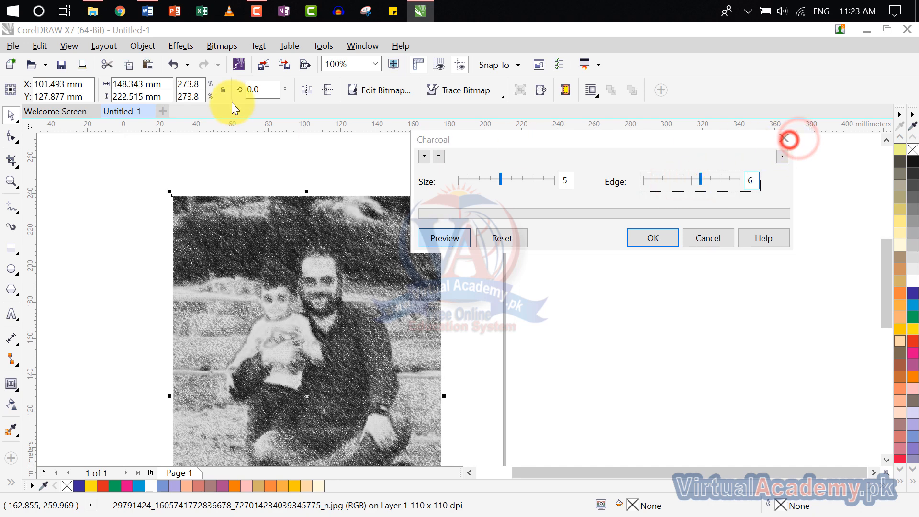
pyautogui.click(784, 140)
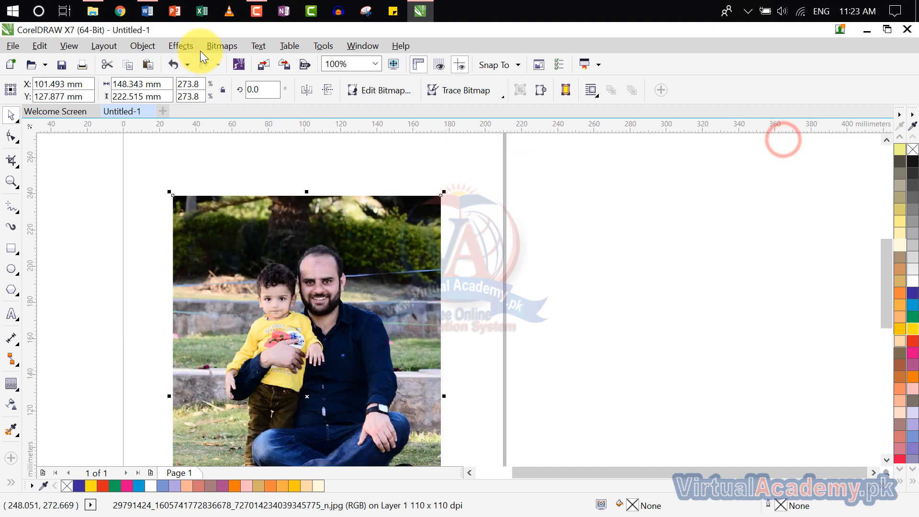
# Preview the Pen and Ink art stroke with density 84, ink pools 85 and the Stippling style, and discard it.
pyautogui.click(222, 46)
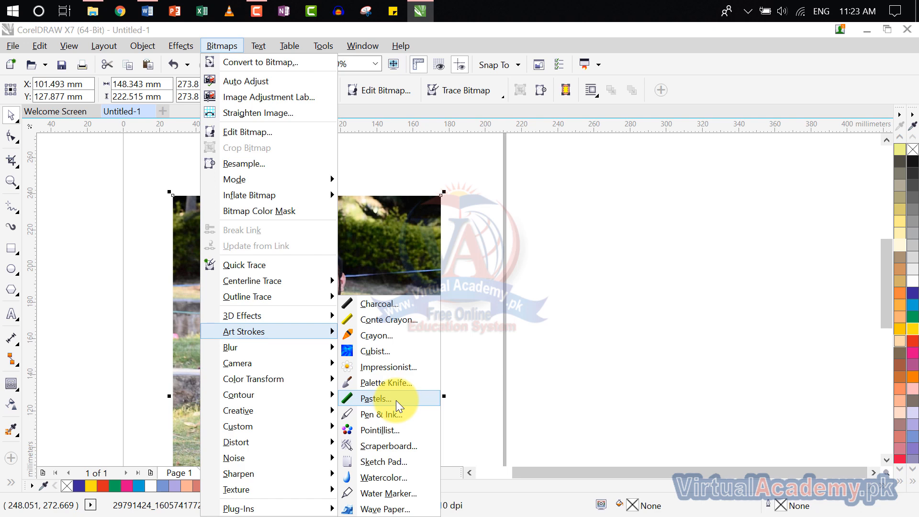
pyautogui.click(383, 415)
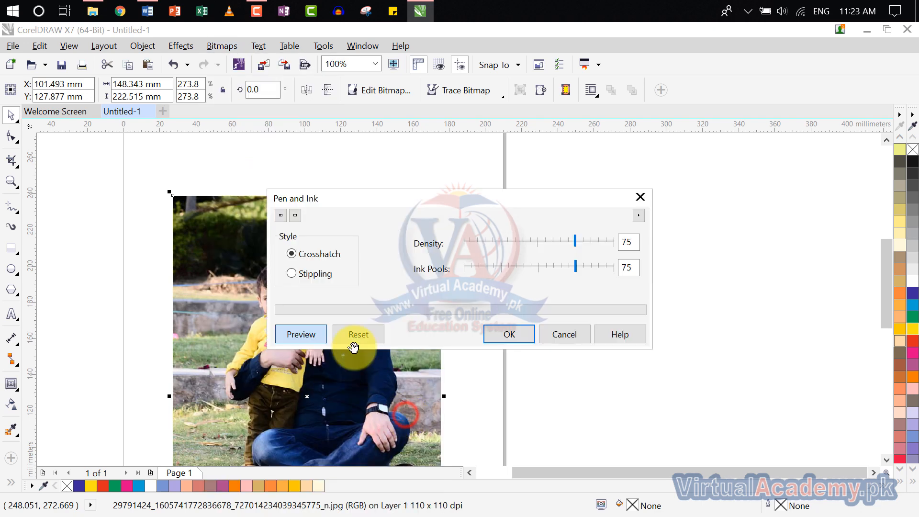
pyautogui.moveTo(551, 198); pyautogui.dragTo(716, 155)
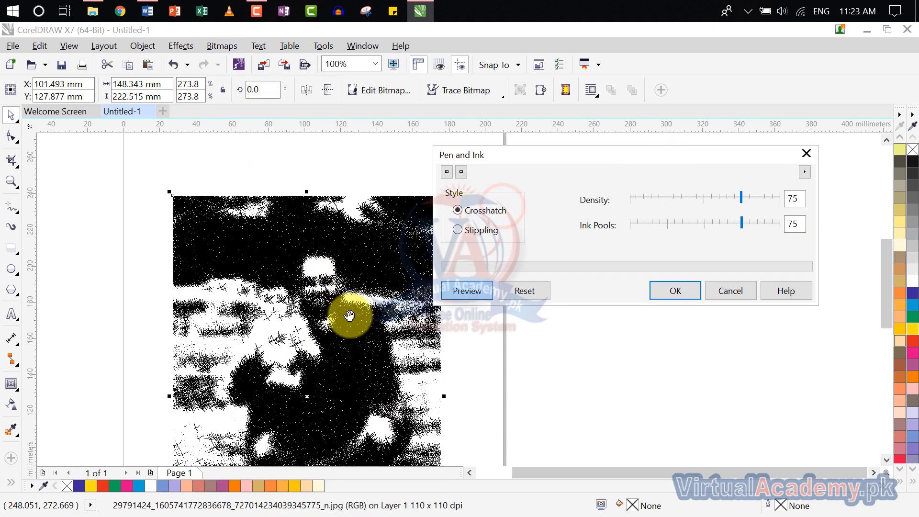
pyautogui.click(755, 198)
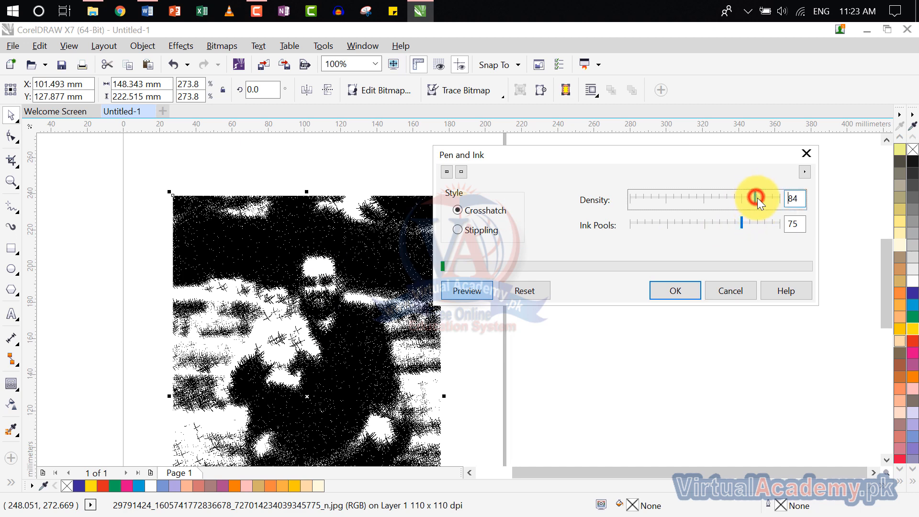
pyautogui.click(757, 223)
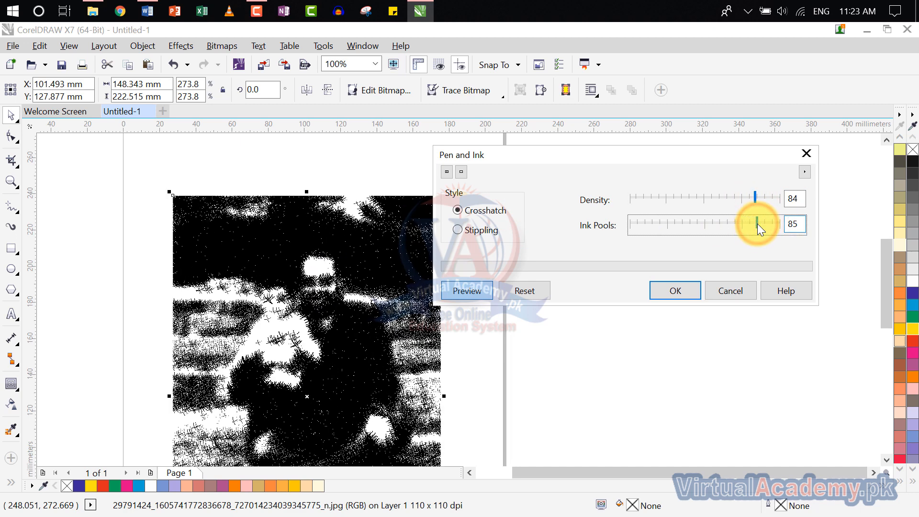
pyautogui.click(497, 232)
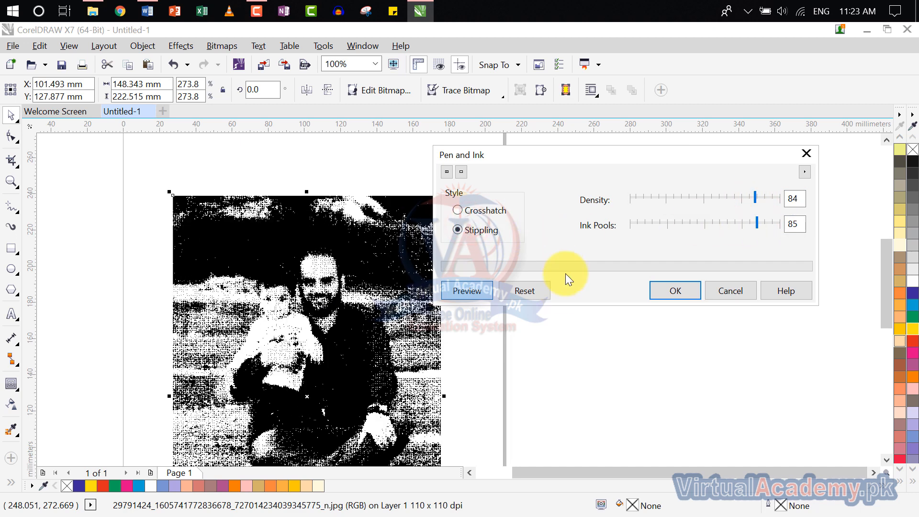
pyautogui.click(807, 154)
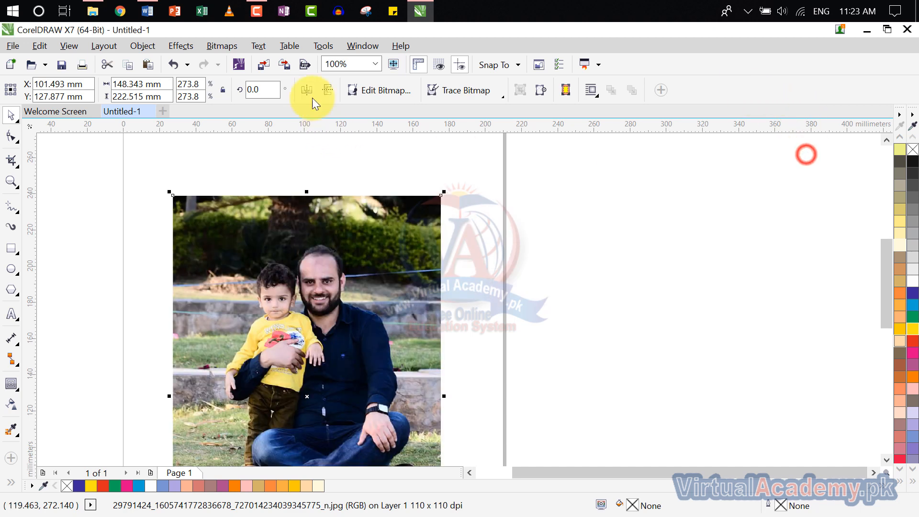
# Preview the Watercolor art stroke on the photo, trying brush sizes 3 and 7 and settling on 2.
pyautogui.click(257, 46)
pyautogui.moveTo(213, 45)
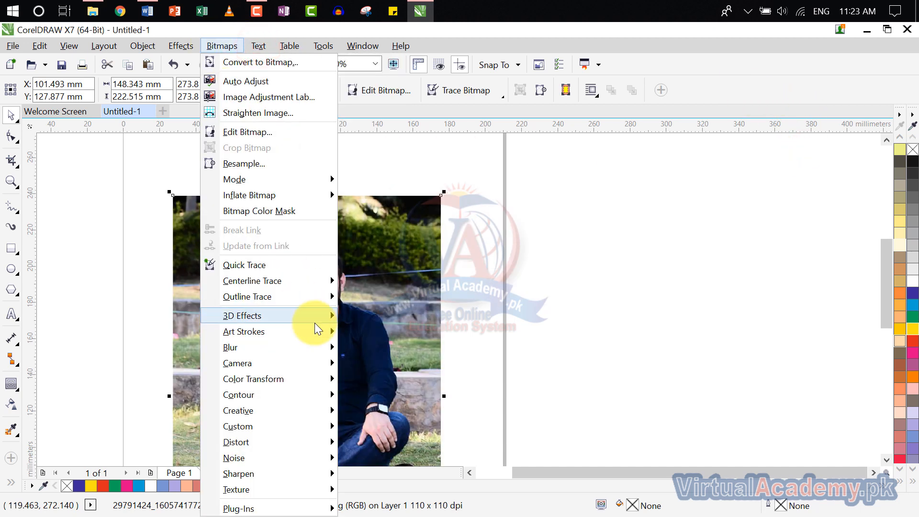
pyautogui.moveTo(315, 330)
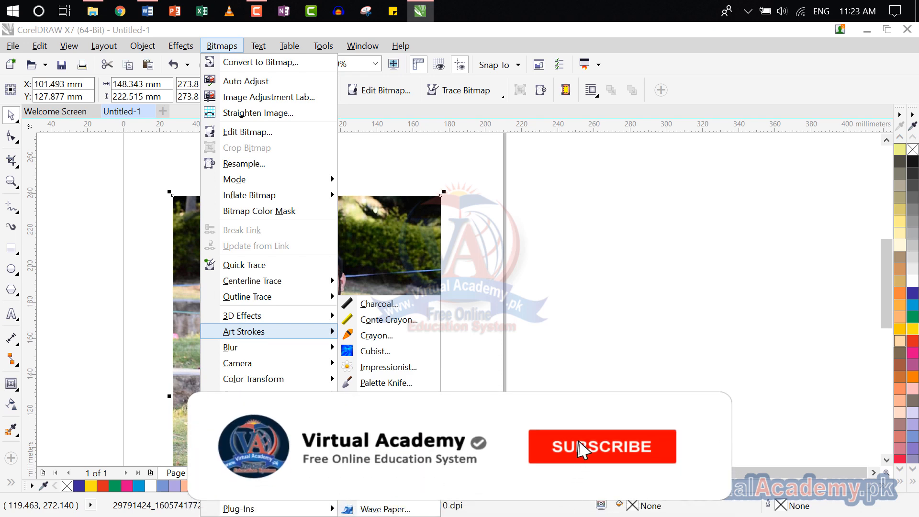
pyautogui.click(383, 478)
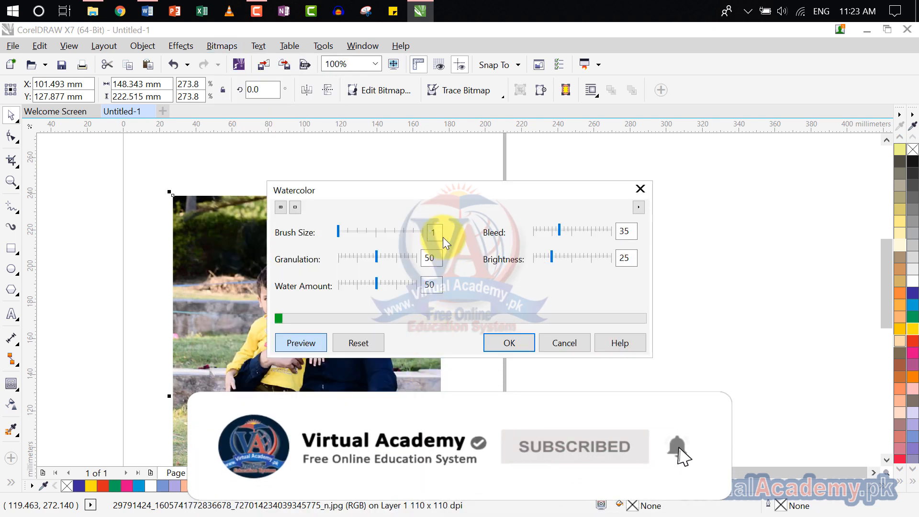
pyautogui.moveTo(427, 191); pyautogui.dragTo(625, 107)
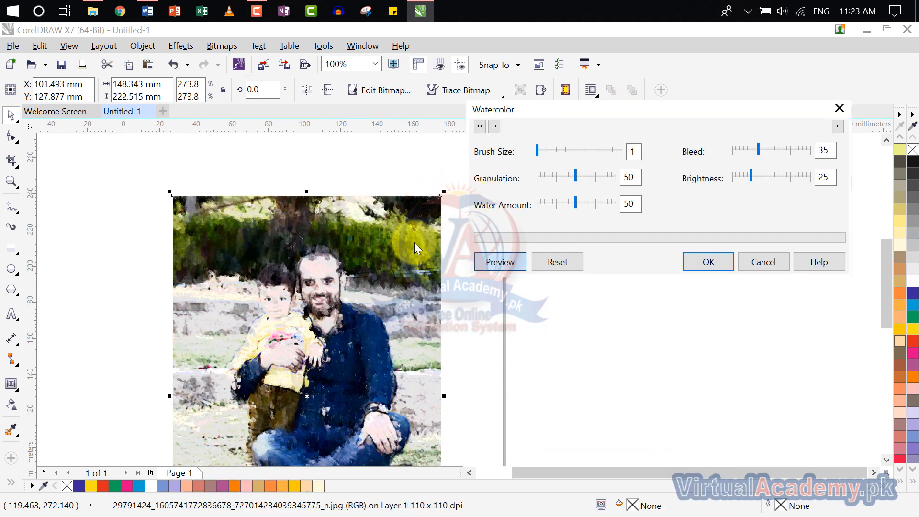
pyautogui.click(646, 240)
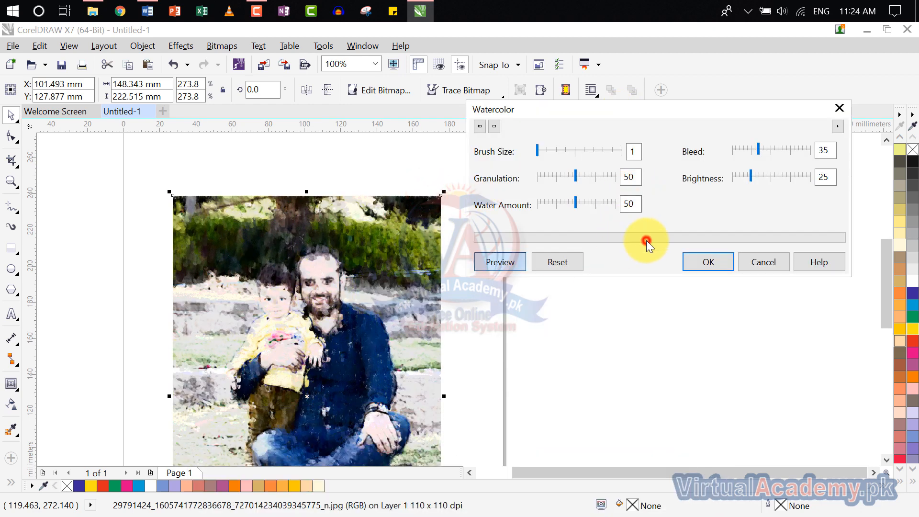
pyautogui.click(555, 151)
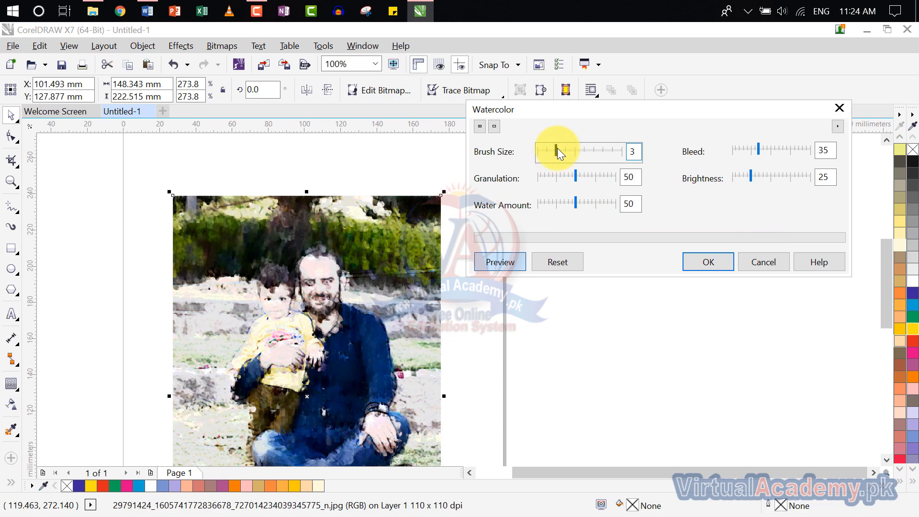
pyautogui.click(558, 148)
pyautogui.moveTo(565, 148); pyautogui.dragTo(595, 155)
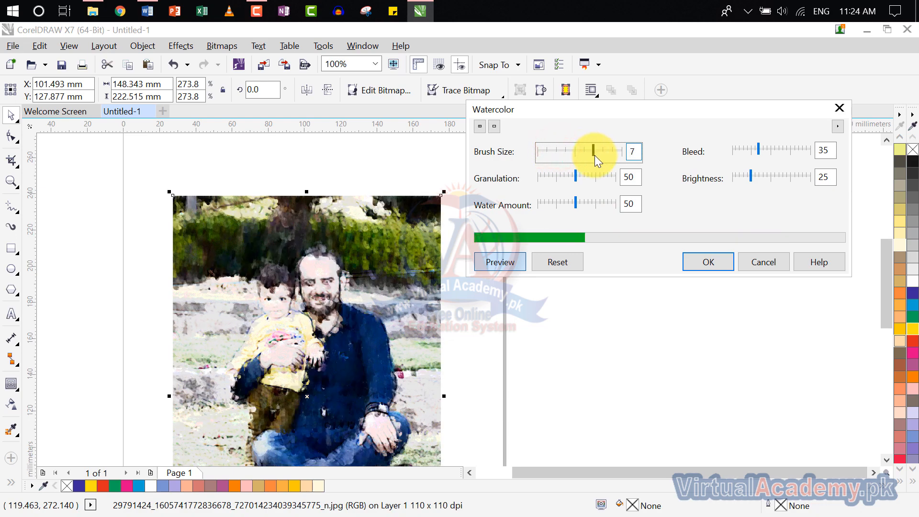
pyautogui.click(550, 151)
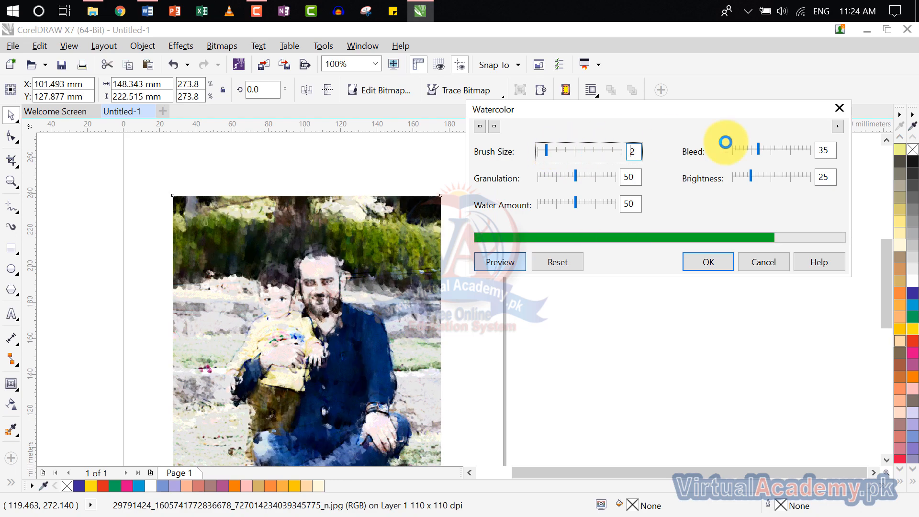
# Set the Watercolor bleed to 50 and brightness to 60, and discard the effect.
pyautogui.click(771, 151)
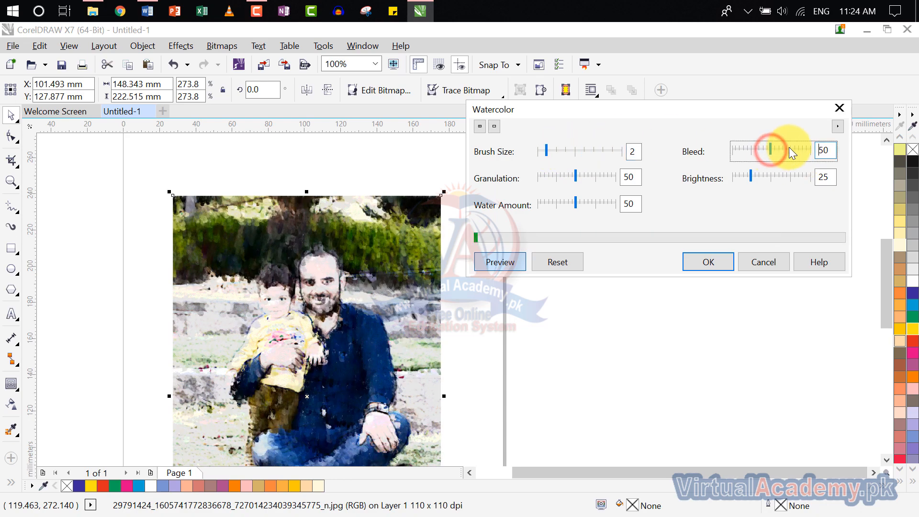
pyautogui.click(779, 179)
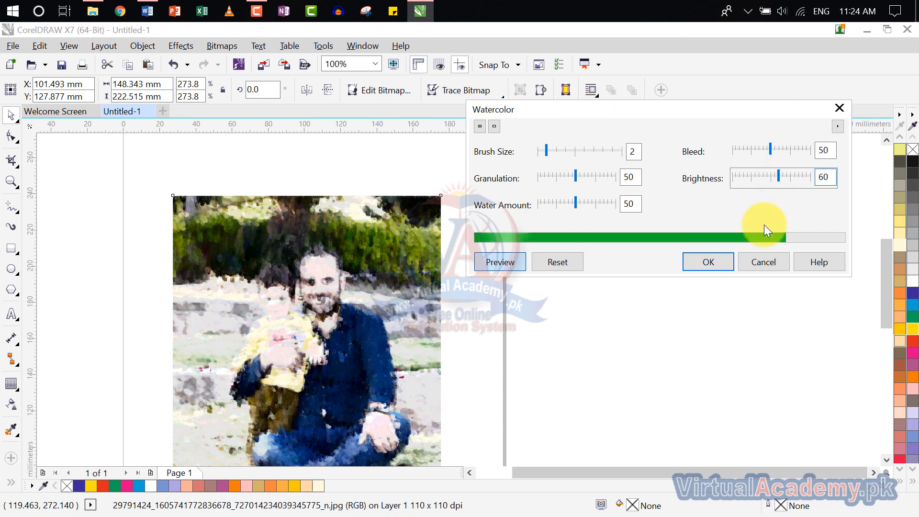
pyautogui.click(843, 109)
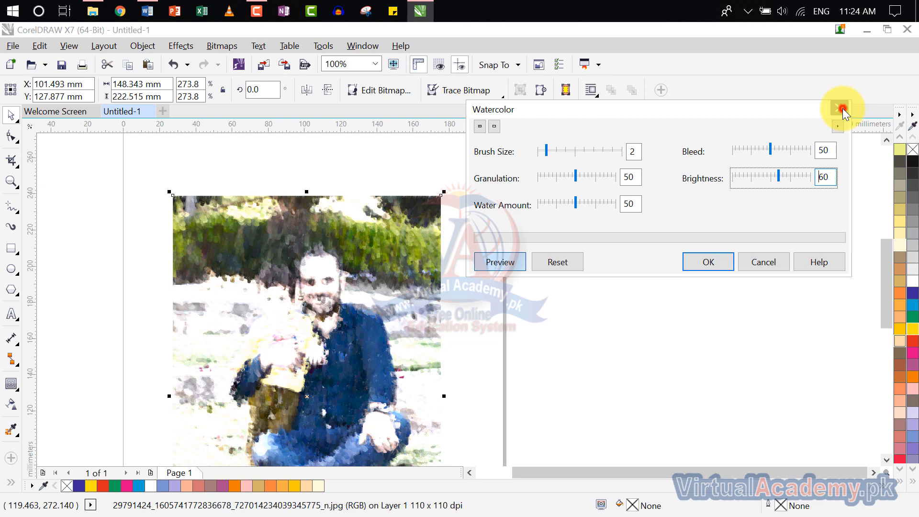
# Preview the Wave Paper art stroke in Color mode with brush pressure 10 on the photo, and discard it.
pyautogui.click(231, 46)
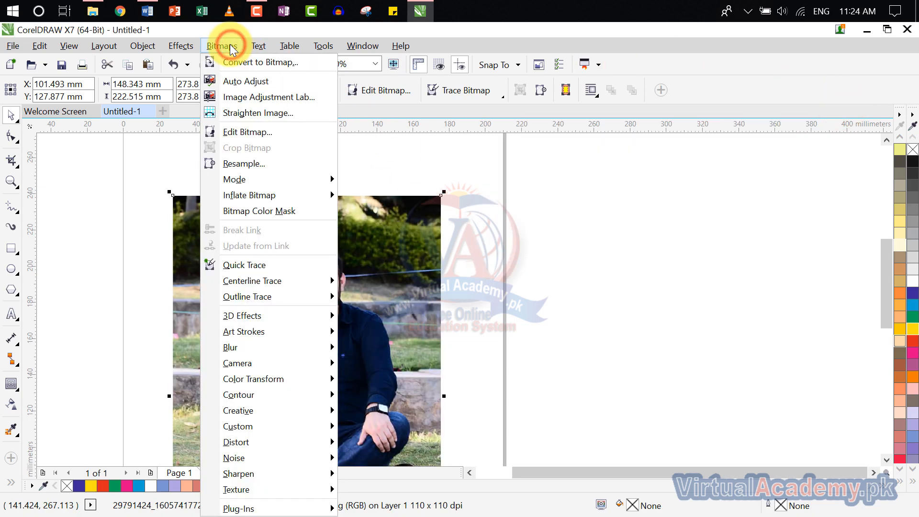
pyautogui.moveTo(268, 402)
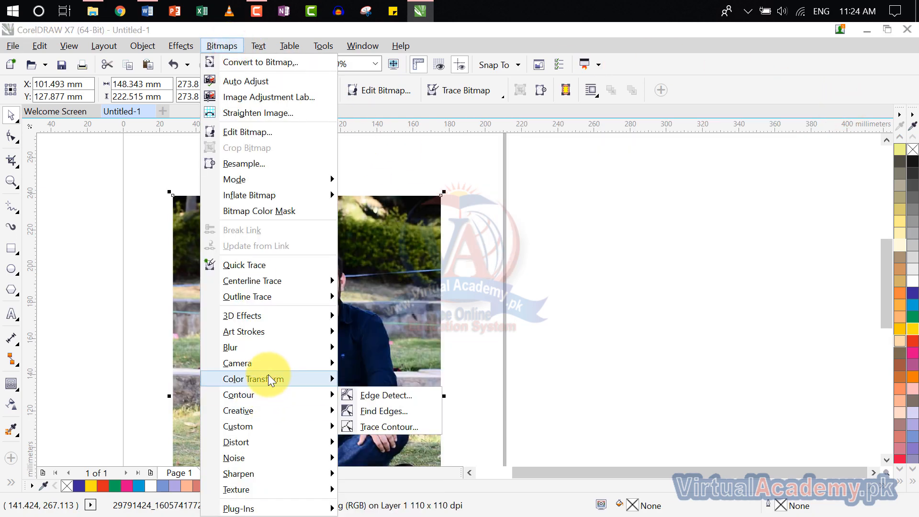
pyautogui.moveTo(266, 333)
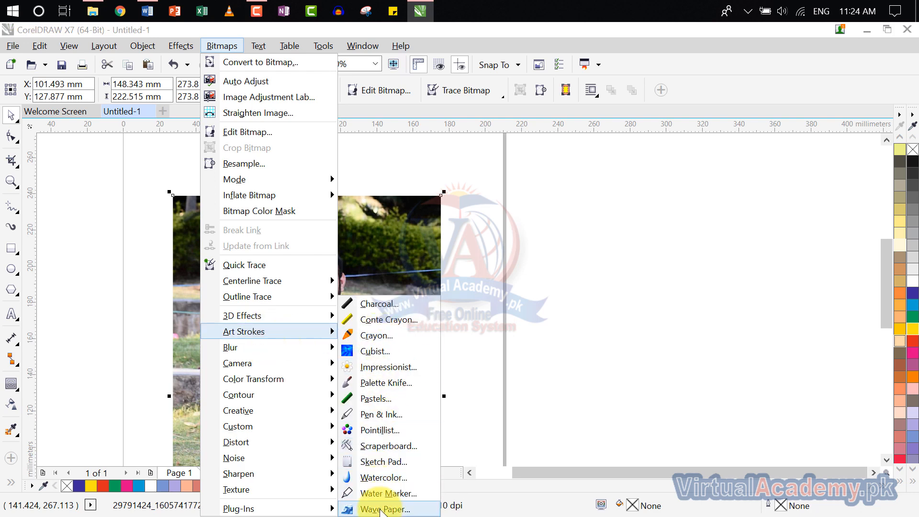
pyautogui.click(400, 509)
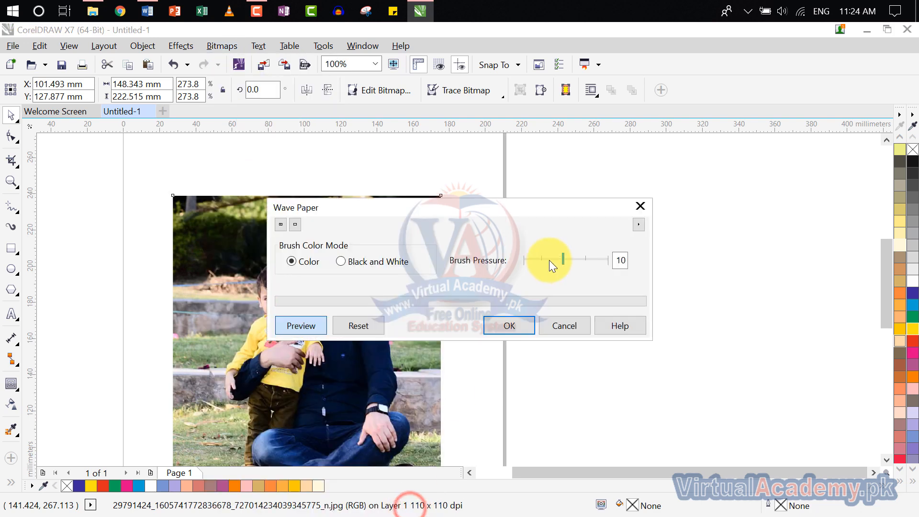
pyautogui.moveTo(470, 200); pyautogui.dragTo(620, 164)
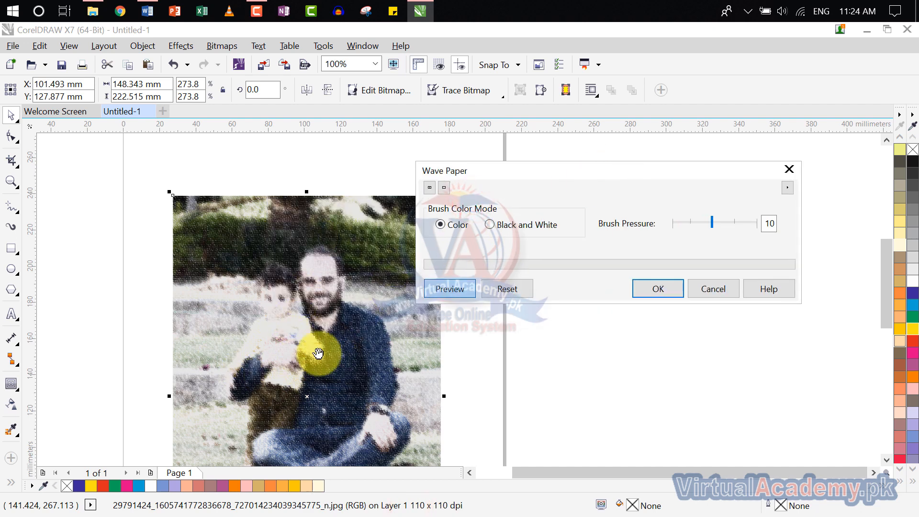
pyautogui.click(789, 170)
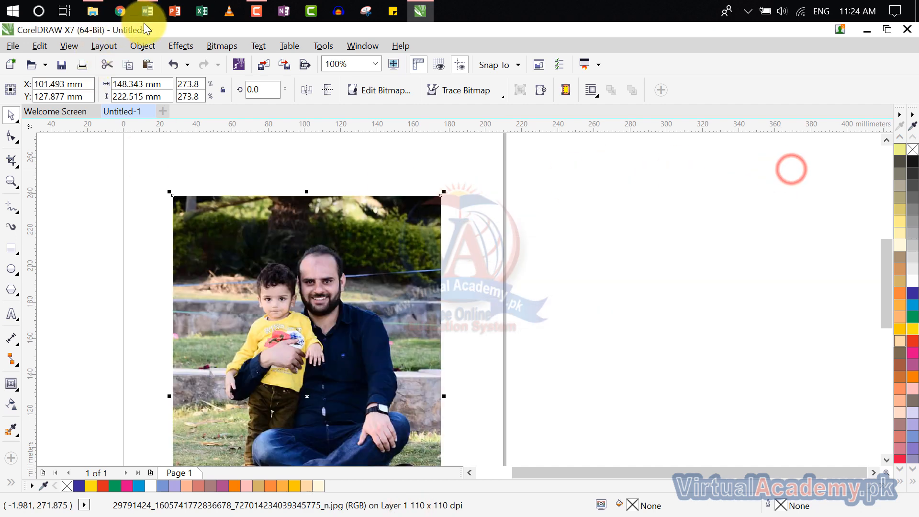
# Preview the Gaussian Blur on the photo with radius 220, 2.7 and 1.7 pixels, and discard it.
pyautogui.click(211, 44)
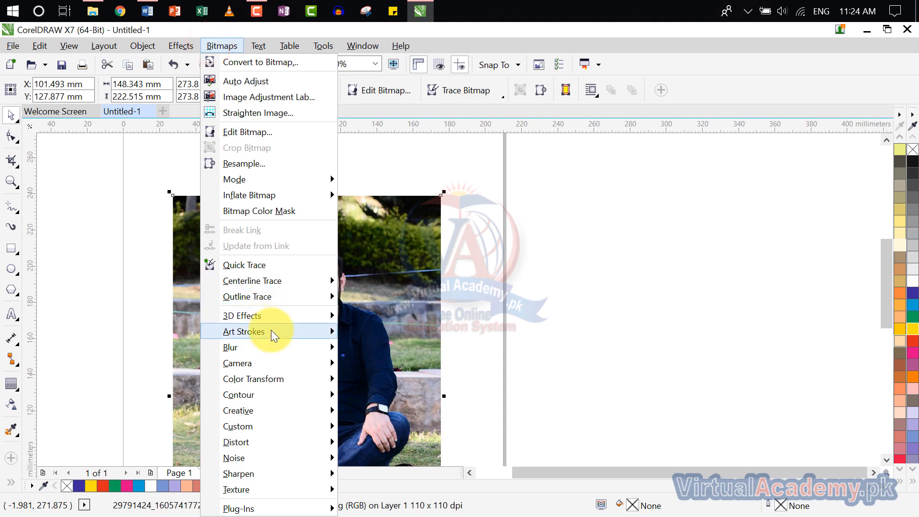
pyautogui.moveTo(271, 343)
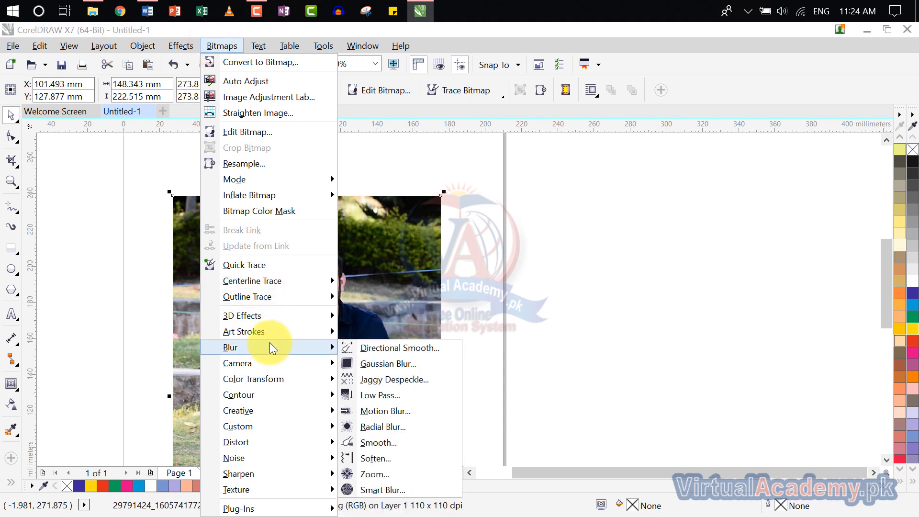
pyautogui.click(412, 363)
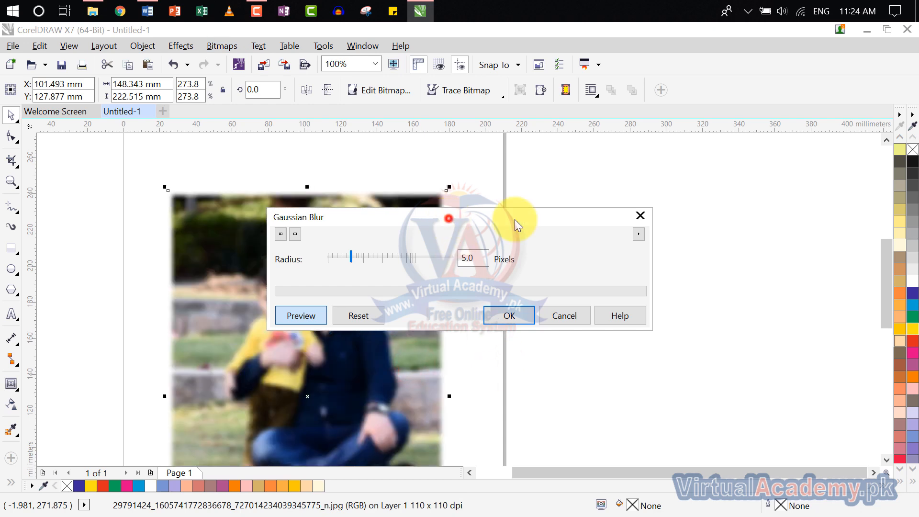
pyautogui.moveTo(516, 222); pyautogui.dragTo(693, 193)
pyautogui.click(590, 228)
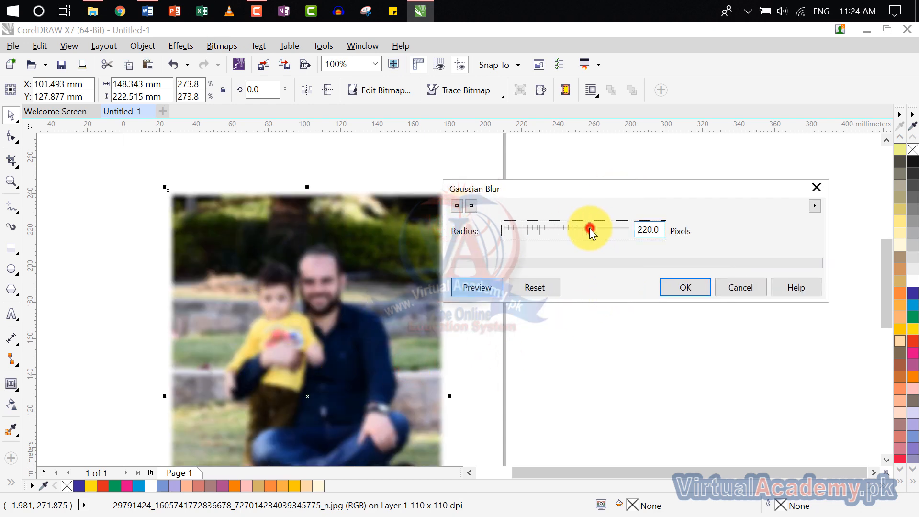
pyautogui.click(517, 229)
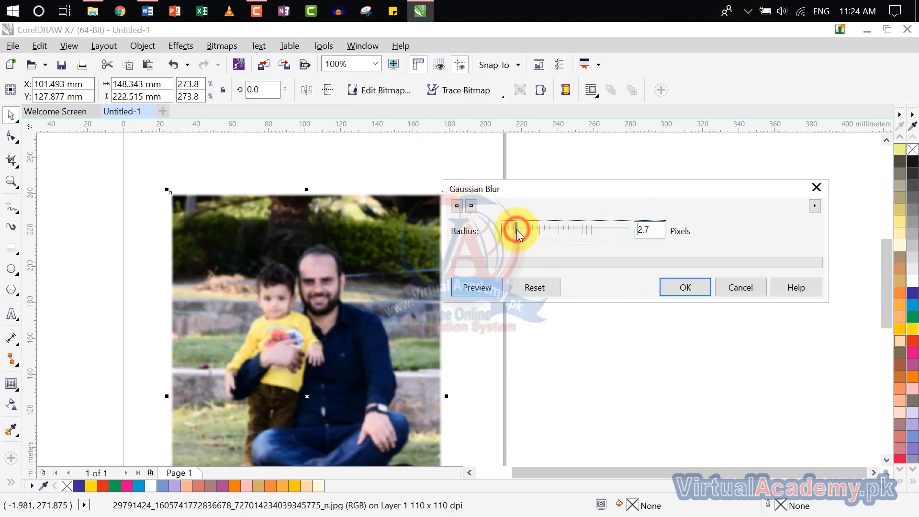
pyautogui.click(515, 228)
pyautogui.click(512, 228)
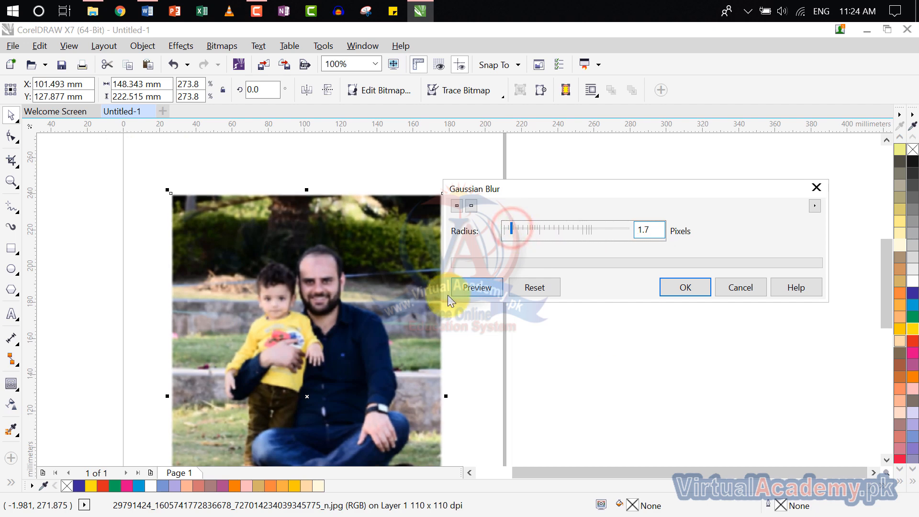
pyautogui.click(813, 188)
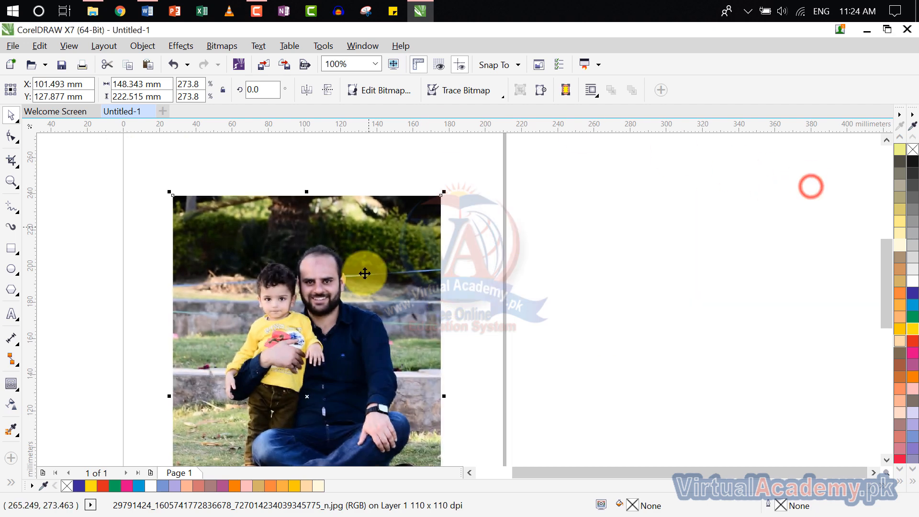
# Preview the Diffuse camera effect on the photo at level 83, and discard it.
pyautogui.click(222, 46)
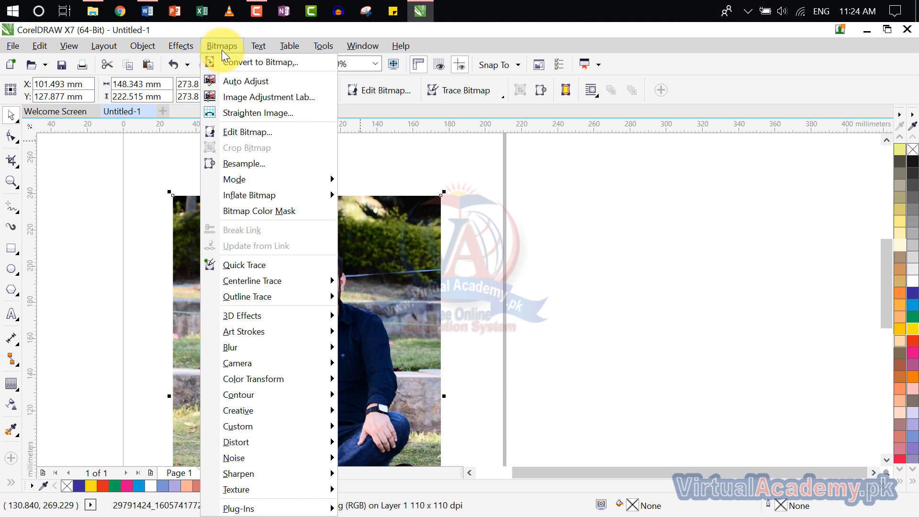
pyautogui.moveTo(269, 348)
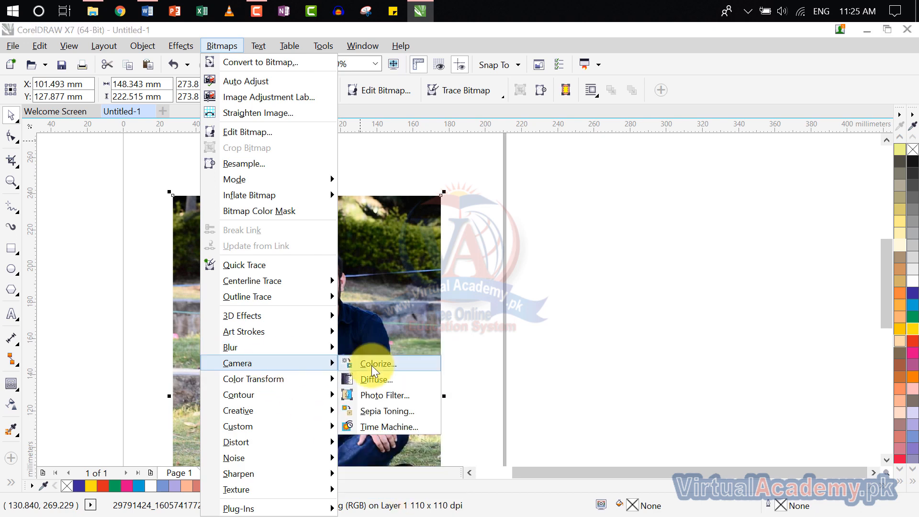
pyautogui.click(393, 380)
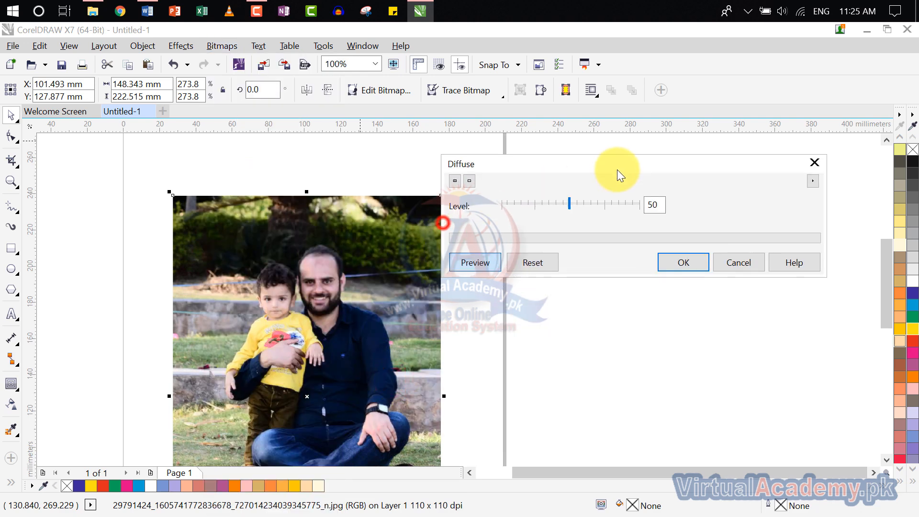
pyautogui.click(615, 206)
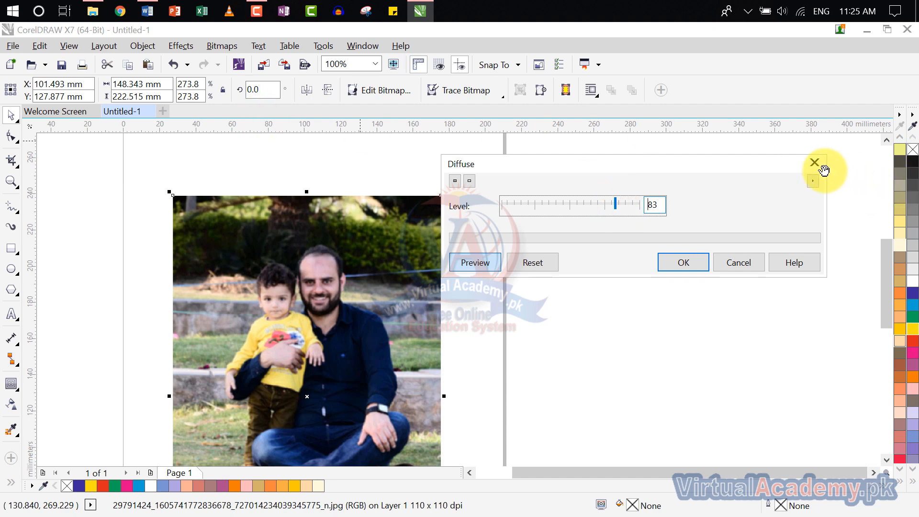
pyautogui.click(809, 165)
# Preview the Smoked Glass creative effect on the photo with tint 65, then tint 10 and blurring 31, and discard it.
pyautogui.click(191, 48)
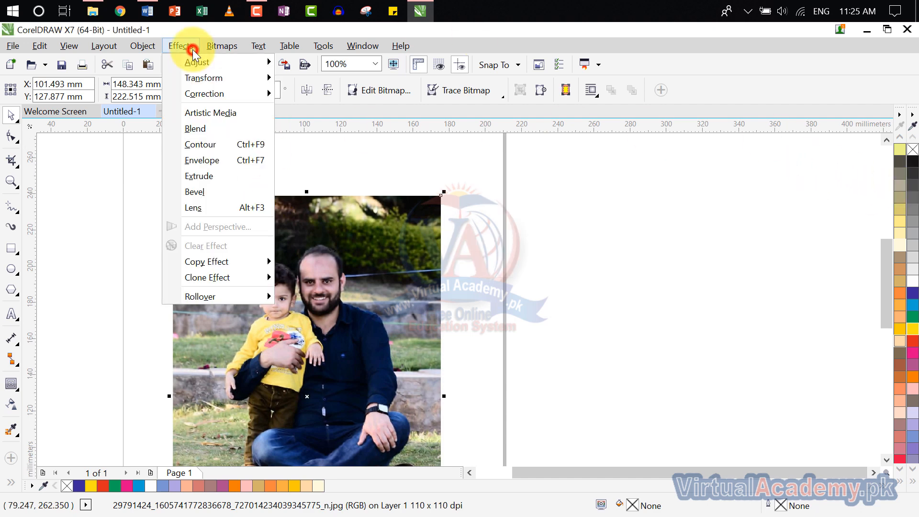
pyautogui.moveTo(223, 46)
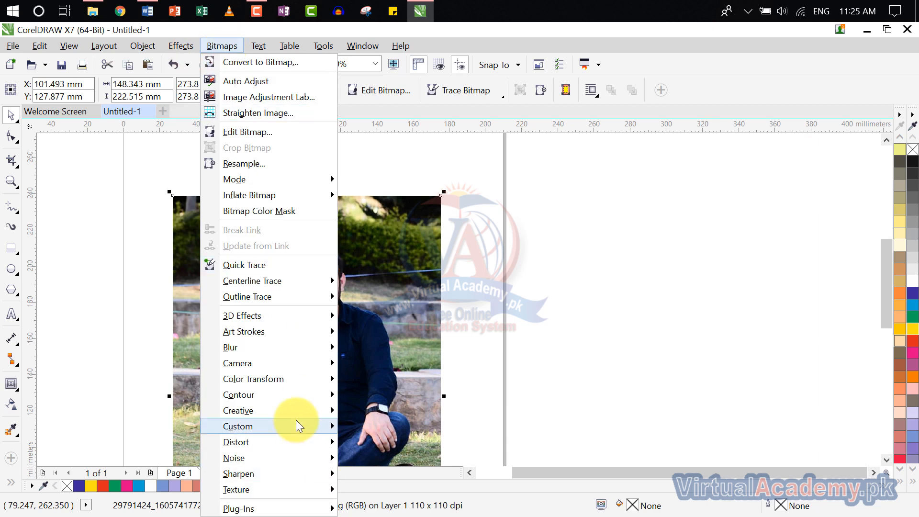
pyautogui.moveTo(296, 377)
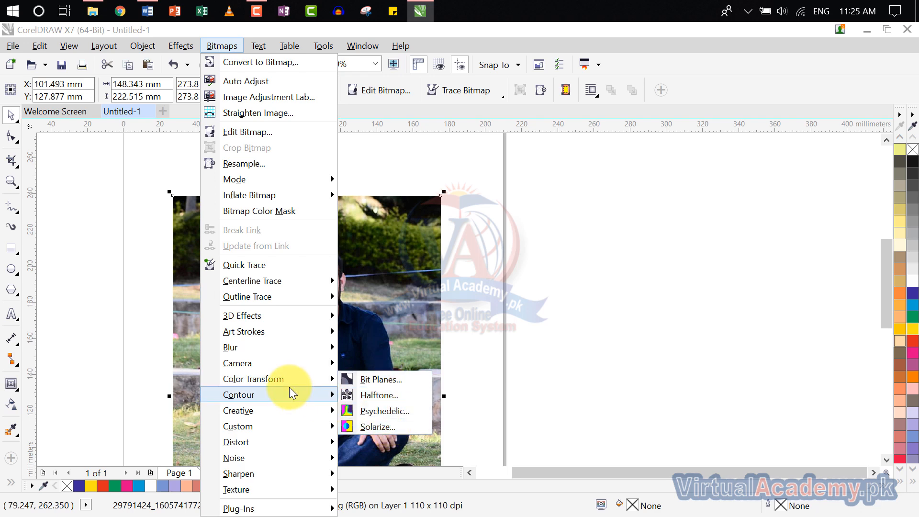
pyautogui.moveTo(292, 393)
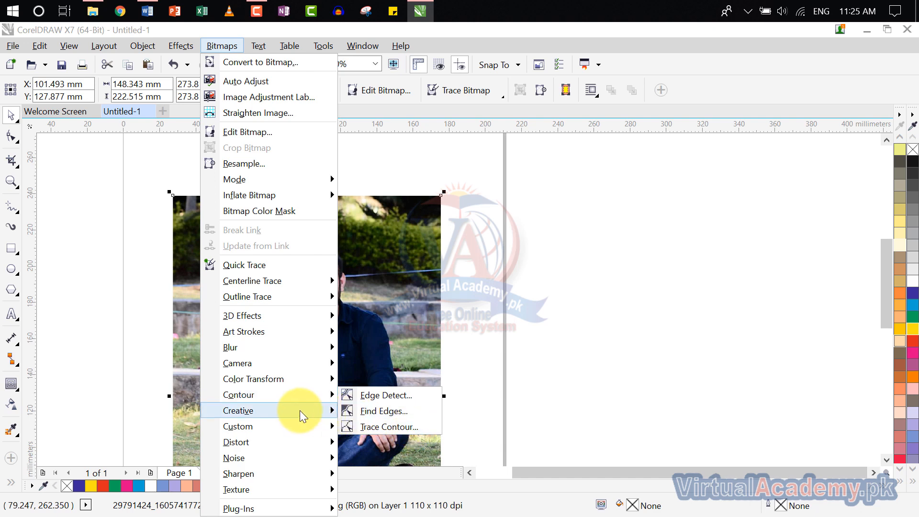
pyautogui.moveTo(300, 410)
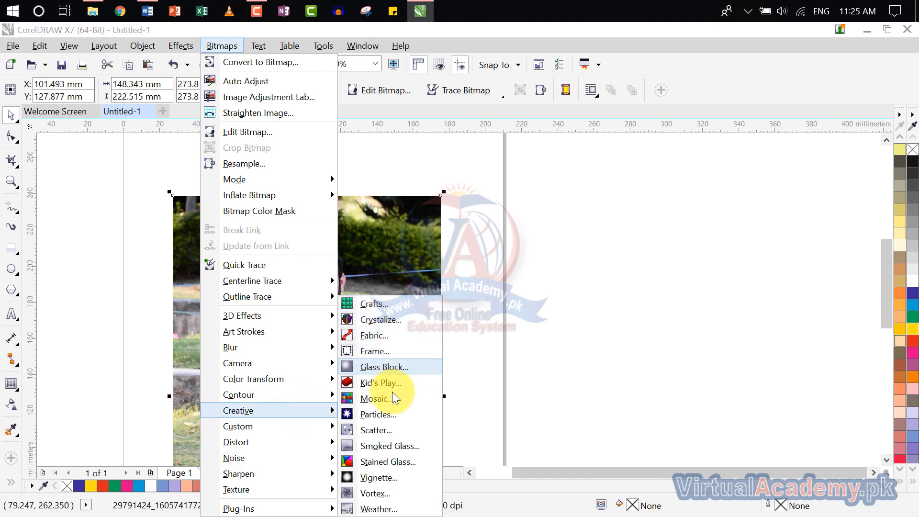
pyautogui.click(410, 446)
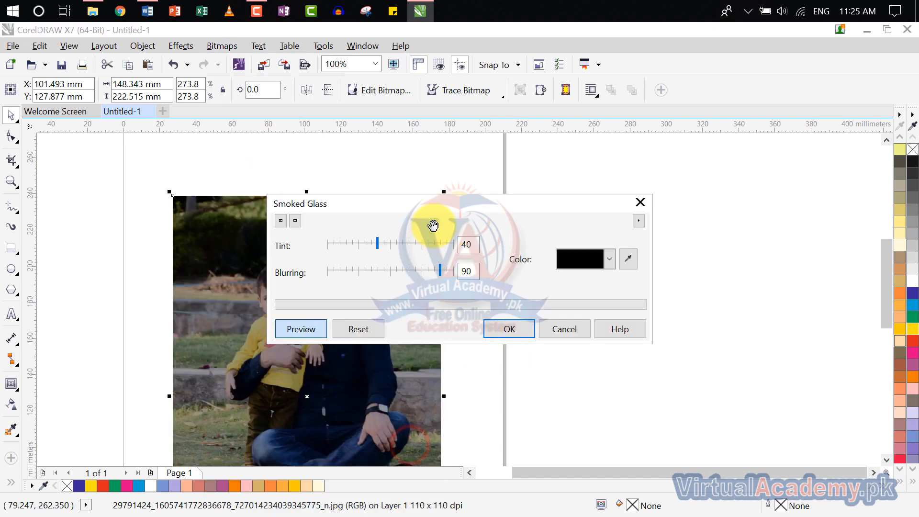
pyautogui.moveTo(423, 209); pyautogui.dragTo(677, 121)
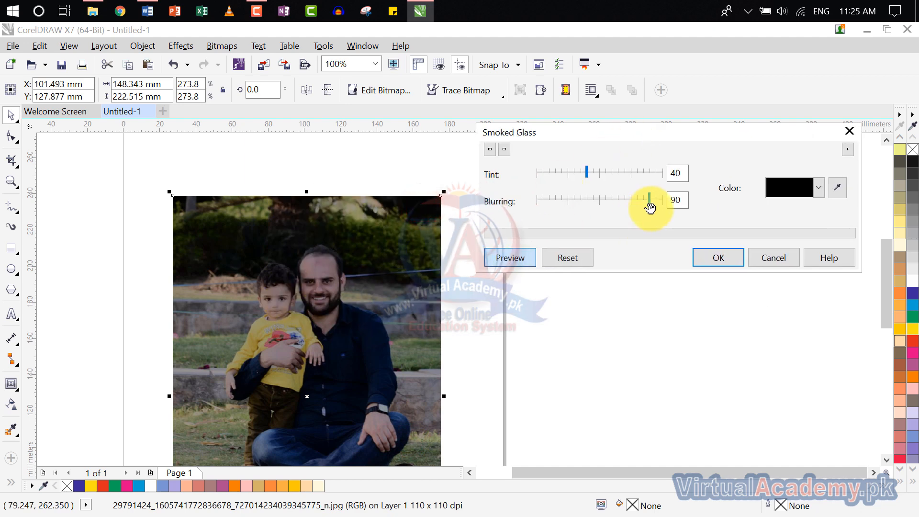
pyautogui.click(619, 174)
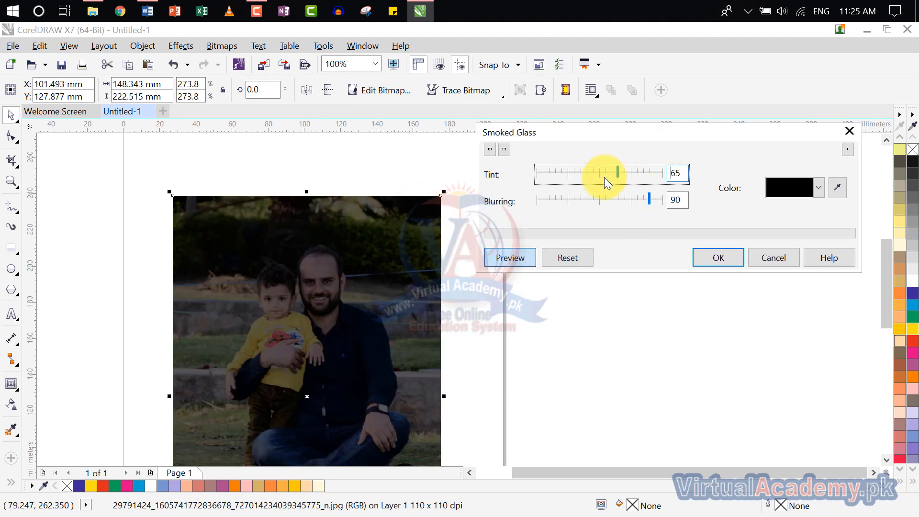
pyautogui.click(549, 170)
pyautogui.click(576, 200)
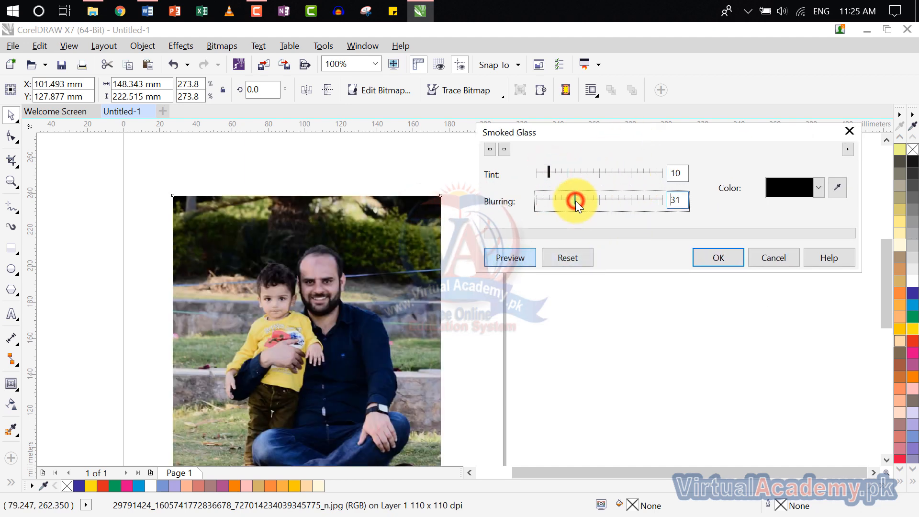
pyautogui.click(853, 136)
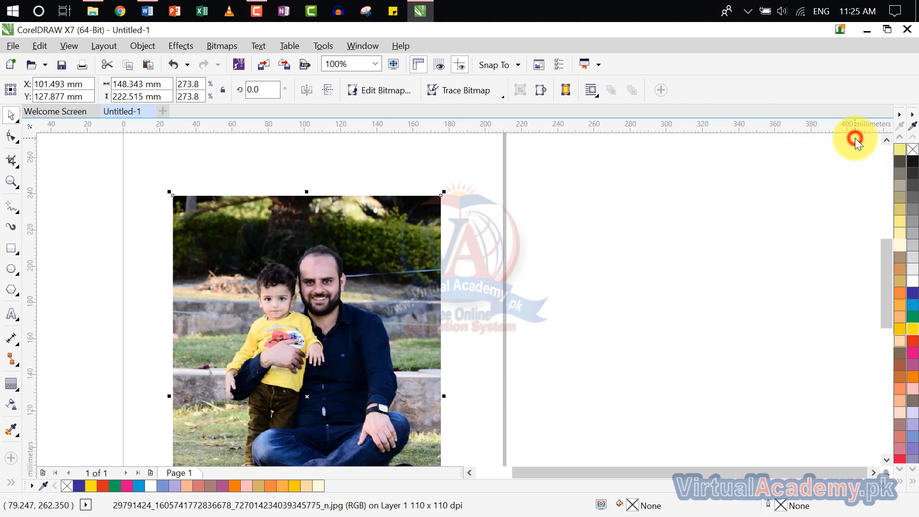
# Preview the Fabric creative effect on the photo in Quilt style, trying sizes 5, 31 and 3.
pyautogui.click(218, 50)
pyautogui.moveTo(272, 410)
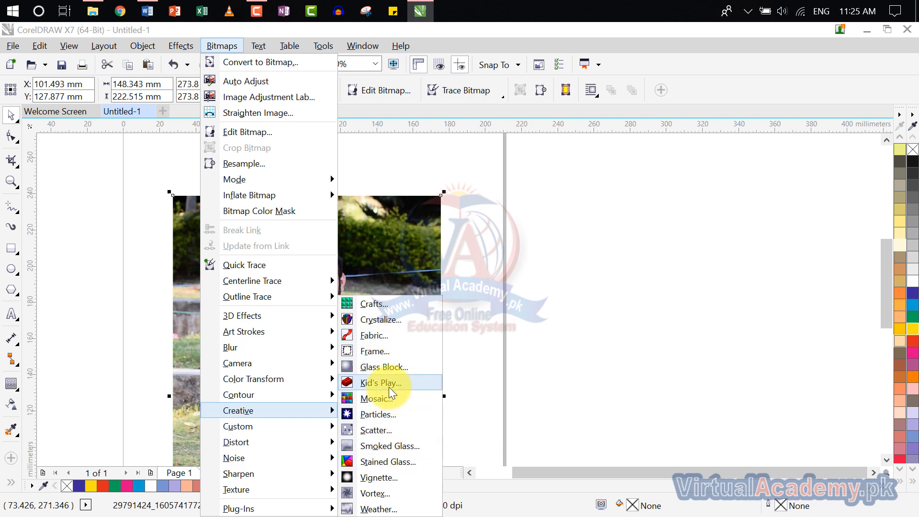
pyautogui.click(388, 338)
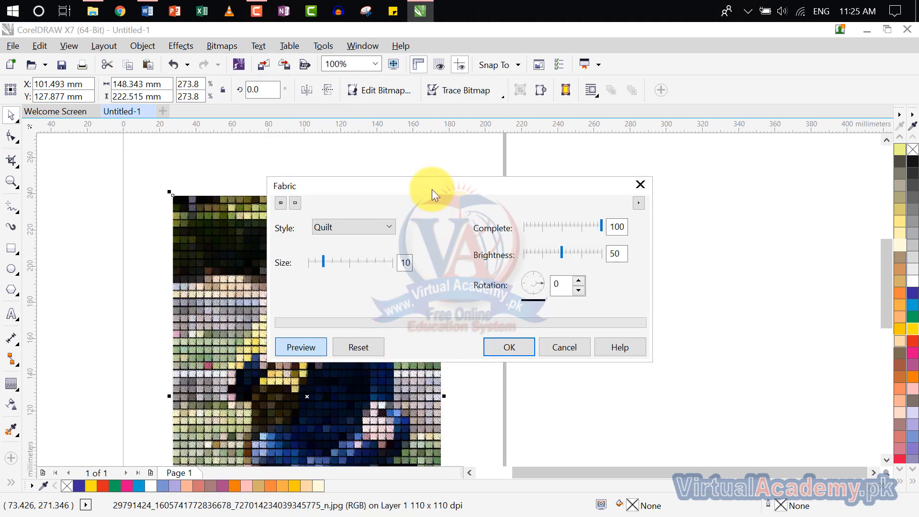
pyautogui.moveTo(433, 194); pyautogui.dragTo(600, 148)
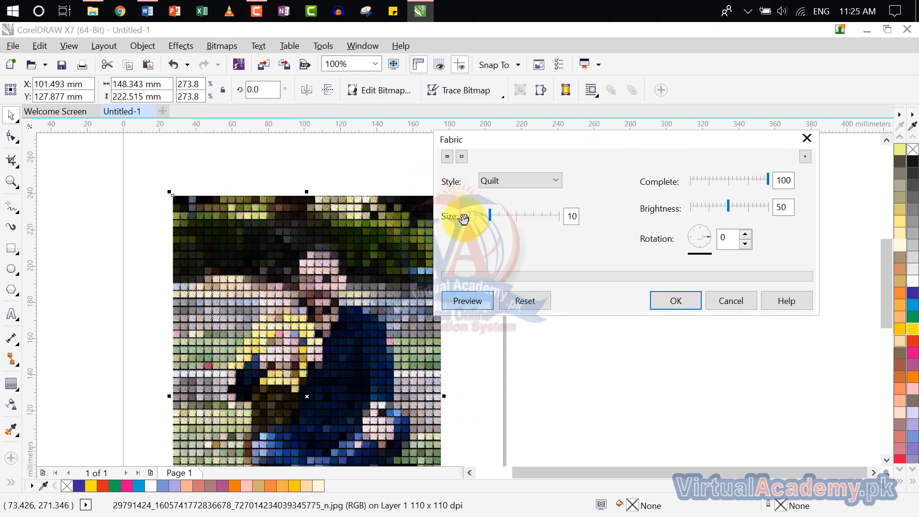
pyautogui.click(481, 219)
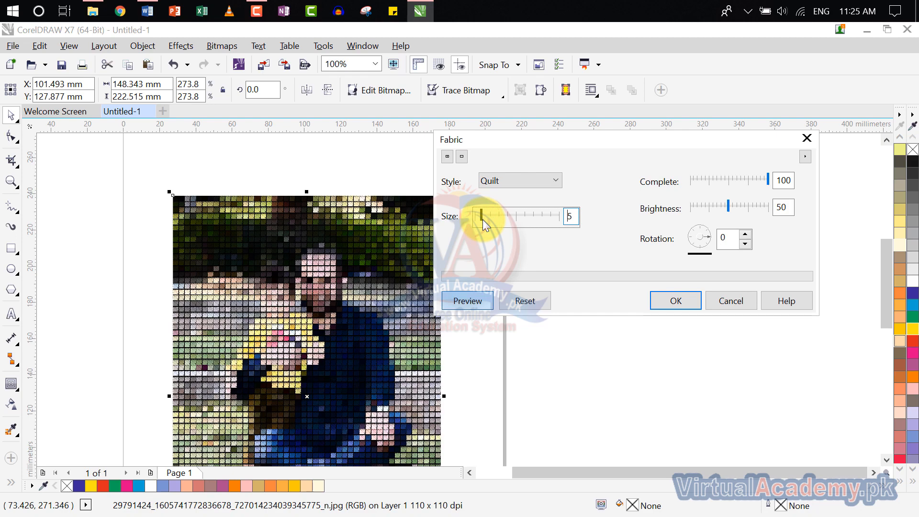
pyautogui.click(527, 211)
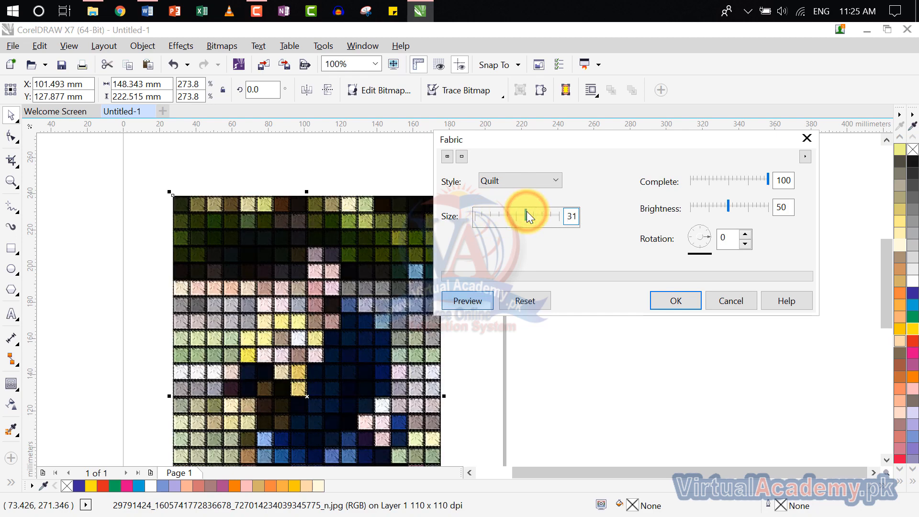
pyautogui.moveTo(526, 211); pyautogui.dragTo(478, 217)
# Try the Ribbons style for the Fabric effect at size 17, and switch the style to Rug Hooking.
pyautogui.click(503, 180)
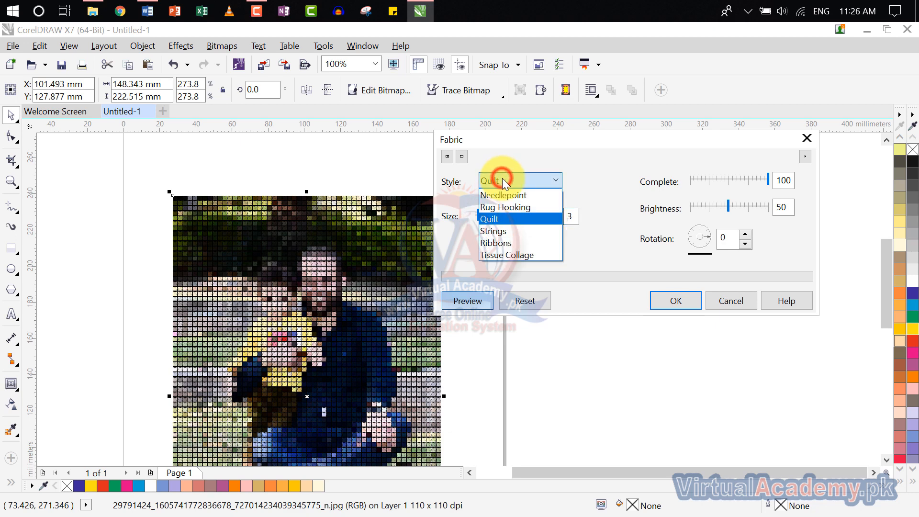
pyautogui.click(494, 243)
pyautogui.click(504, 213)
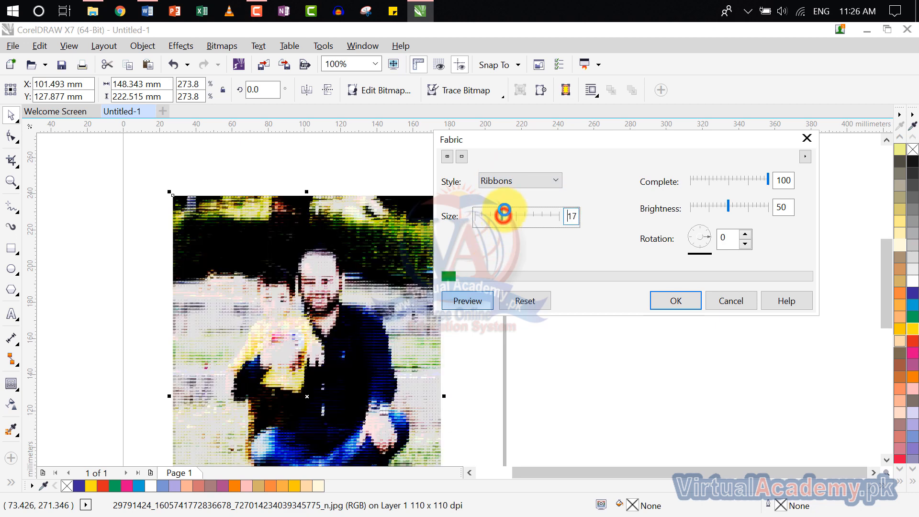
pyautogui.click(509, 183)
pyautogui.click(506, 205)
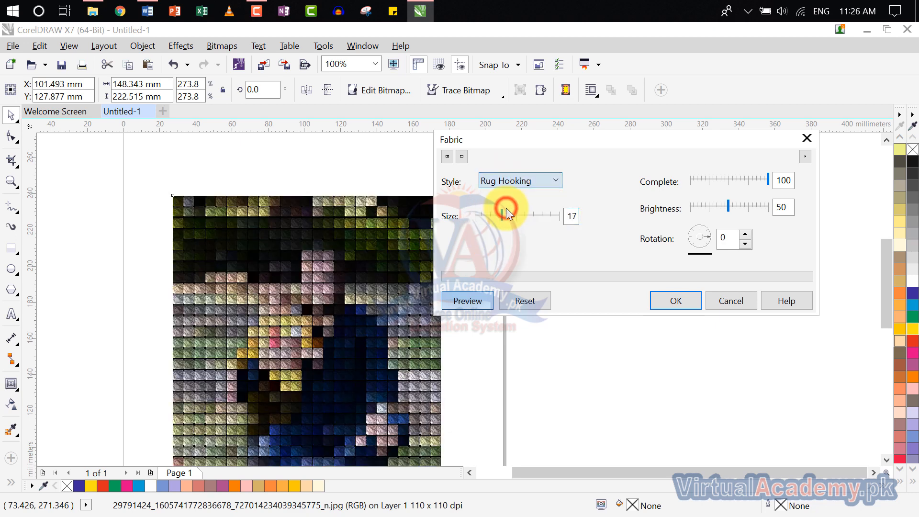
# Try Complete values including 27 and 96 with brightness 74 on the Rug Hooking fabric, and discard the effect.
pyautogui.click(711, 179)
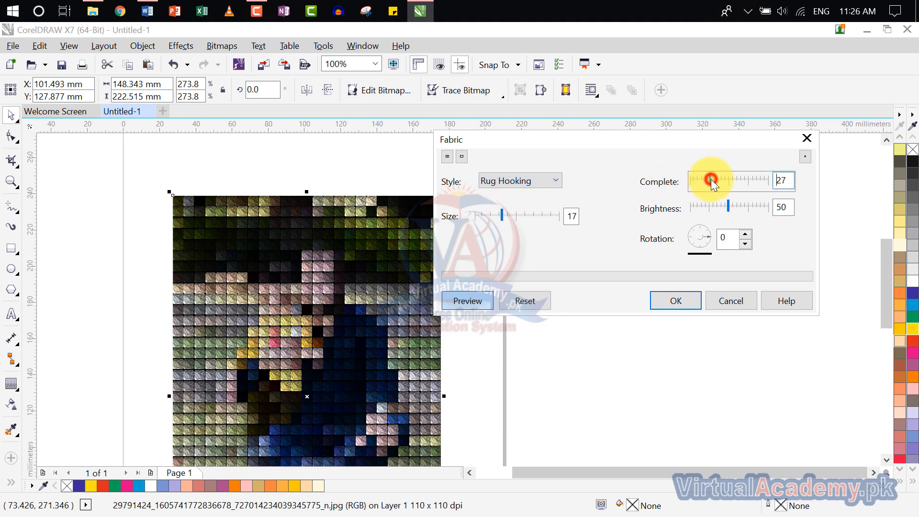
pyautogui.click(735, 176)
pyautogui.click(765, 179)
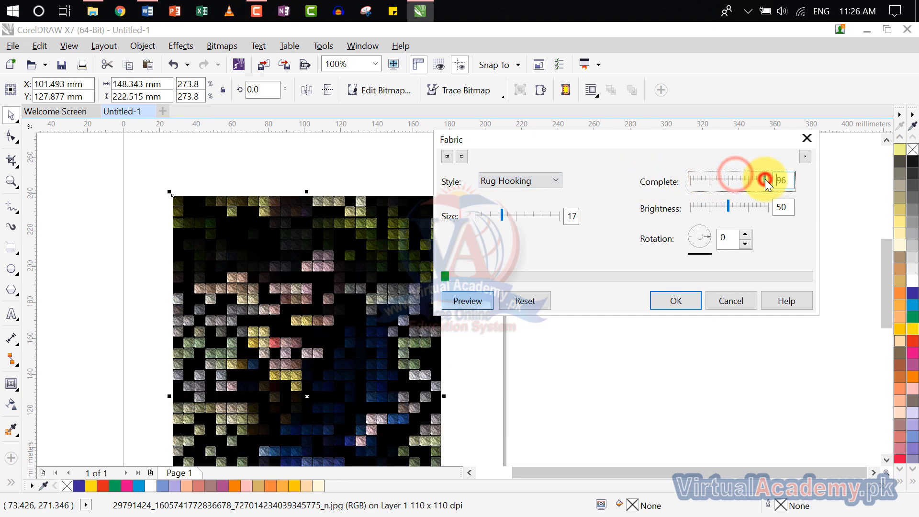
pyautogui.click(748, 206)
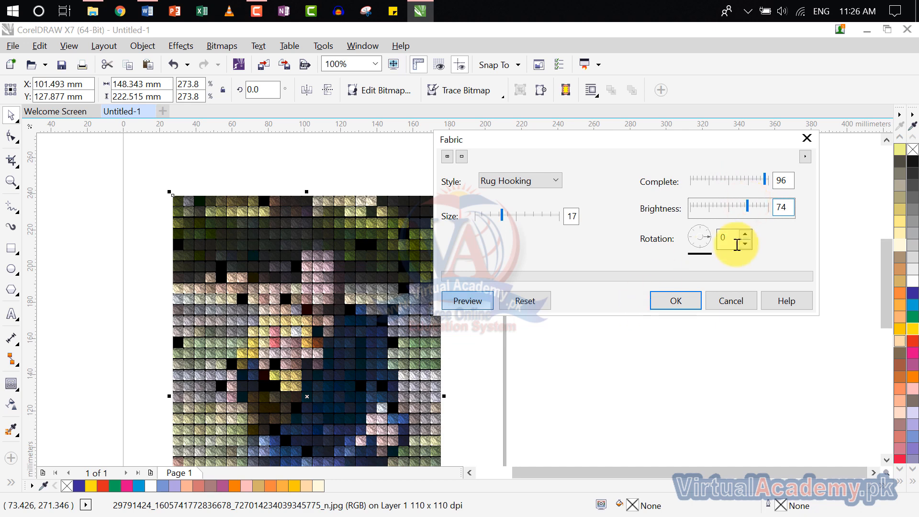
pyautogui.click(808, 137)
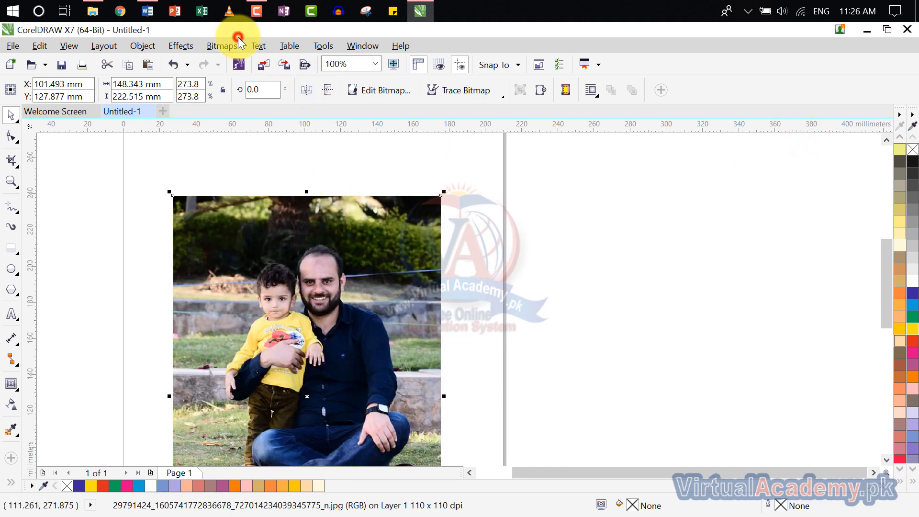
# Preview the custom Bump-map effect on the photo with Tile scaling, and discard it.
pyautogui.click(242, 45)
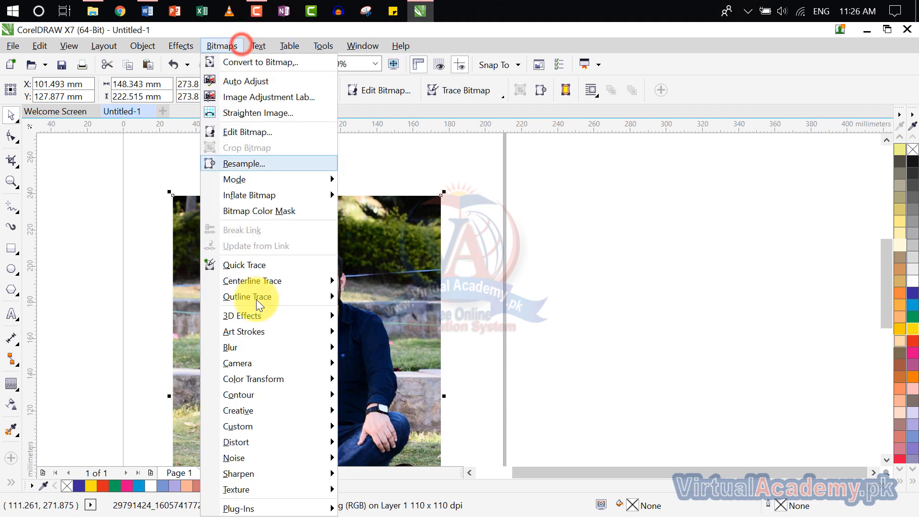
pyautogui.moveTo(281, 410)
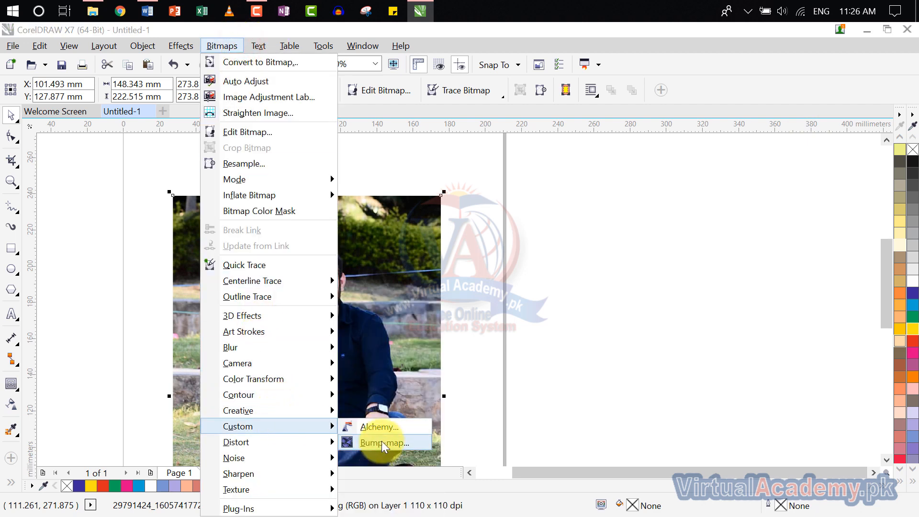
pyautogui.click(386, 443)
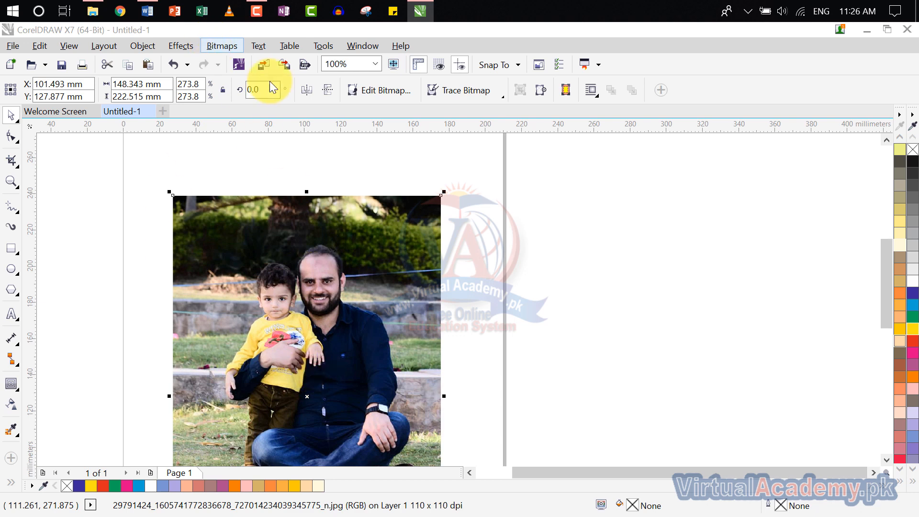
pyautogui.moveTo(446, 117); pyautogui.dragTo(542, 104)
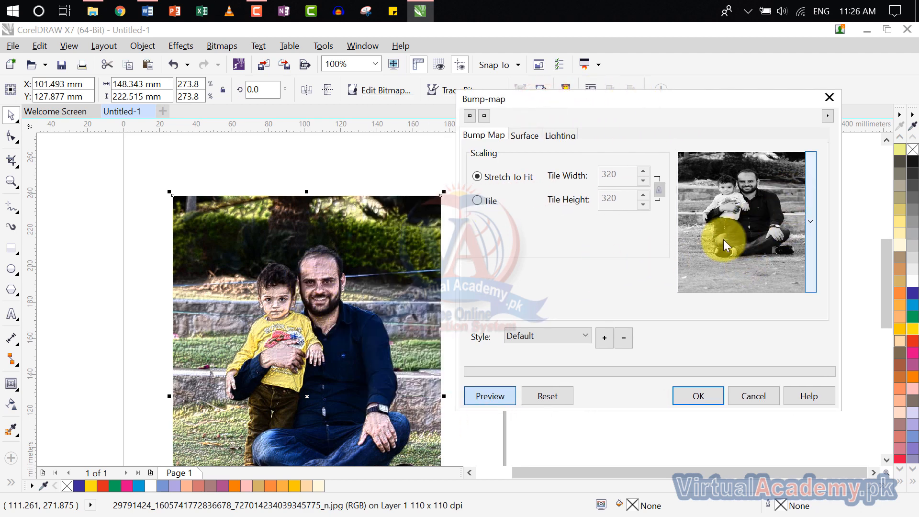
pyautogui.click(488, 203)
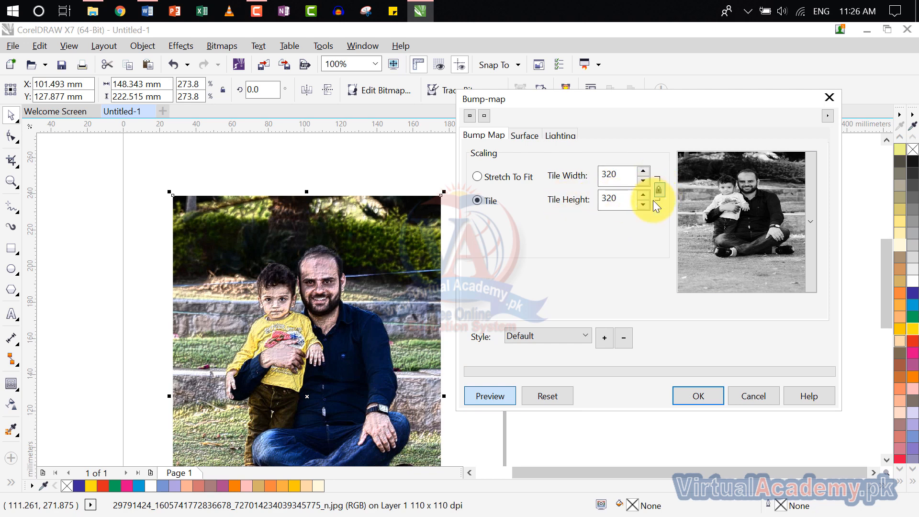
pyautogui.click(830, 98)
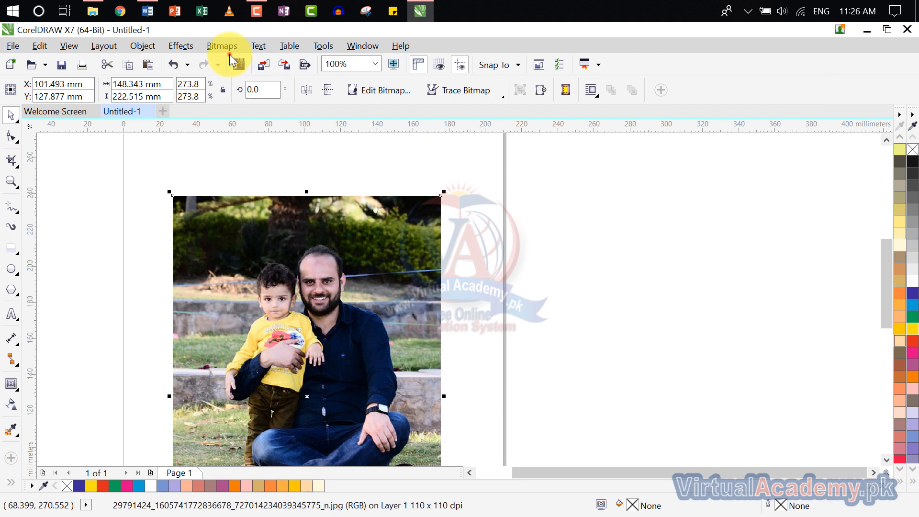
# Preview the Add Noise effect on the photo with Gaussian noise at level 50 and density 50, and discard it.
pyautogui.click(222, 44)
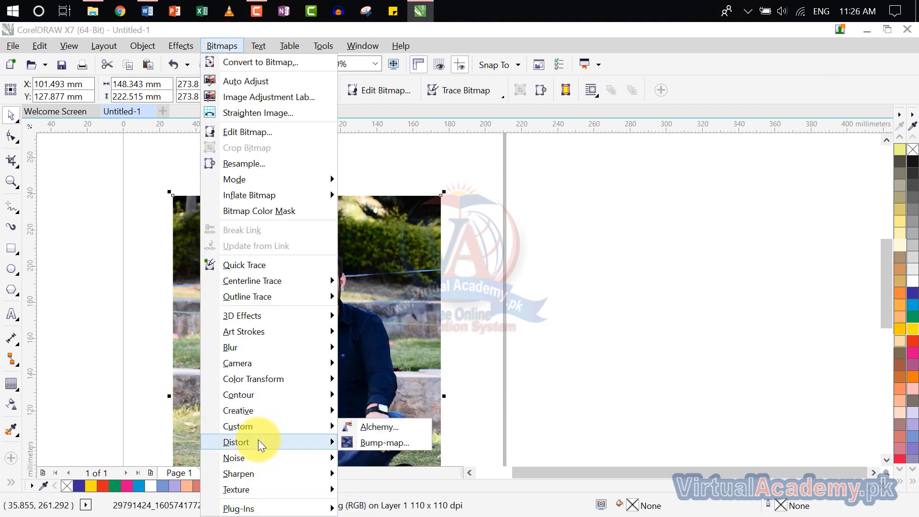
pyautogui.moveTo(258, 441)
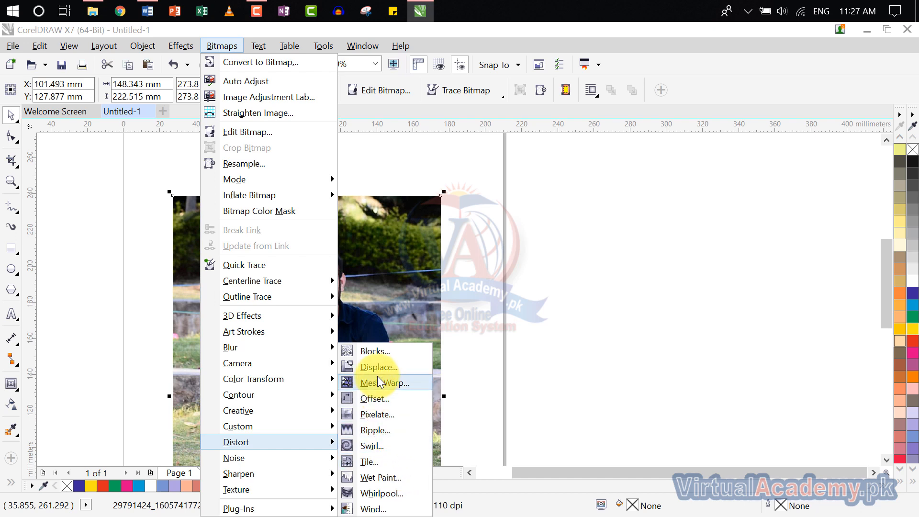
pyautogui.moveTo(298, 461)
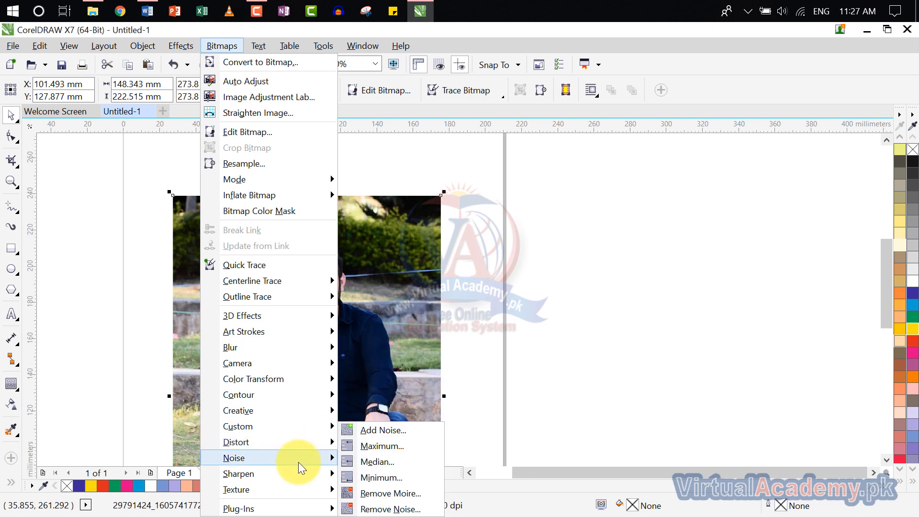
pyautogui.click(385, 436)
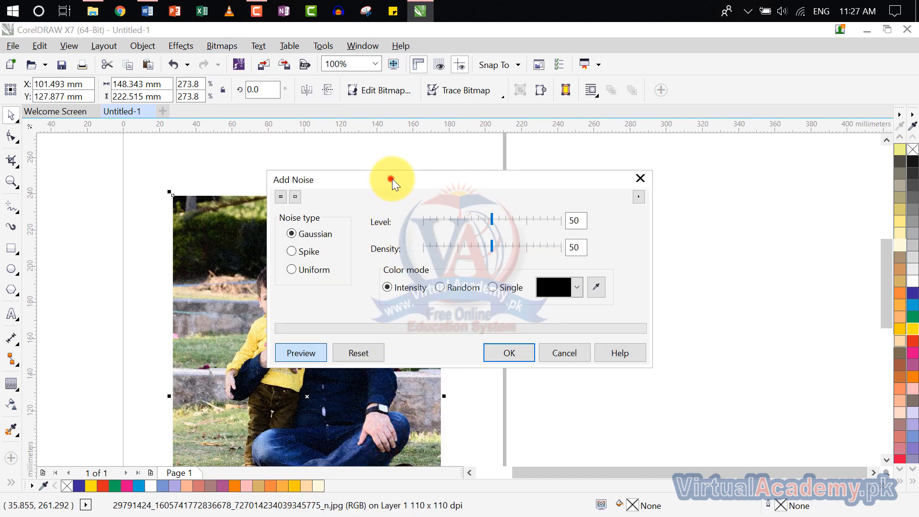
pyautogui.moveTo(393, 179); pyautogui.dragTo(679, 120)
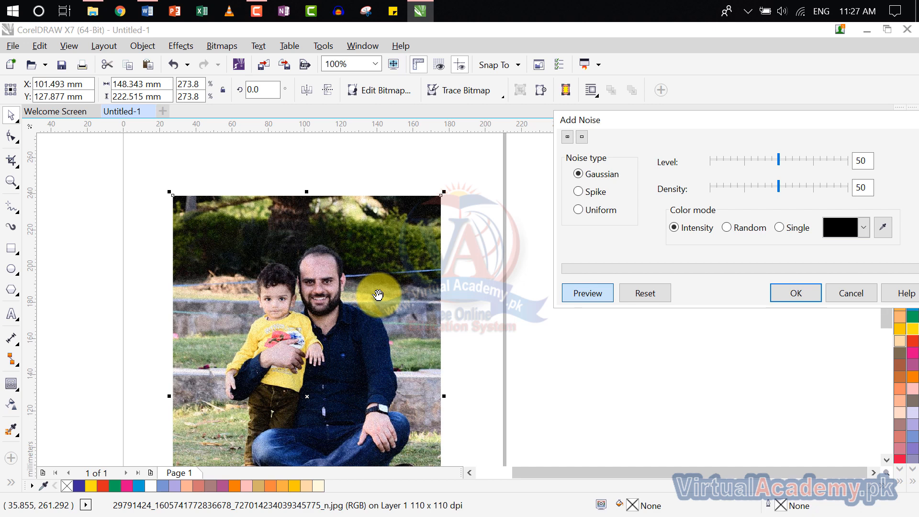
pyautogui.moveTo(731, 120); pyautogui.dragTo(562, 119)
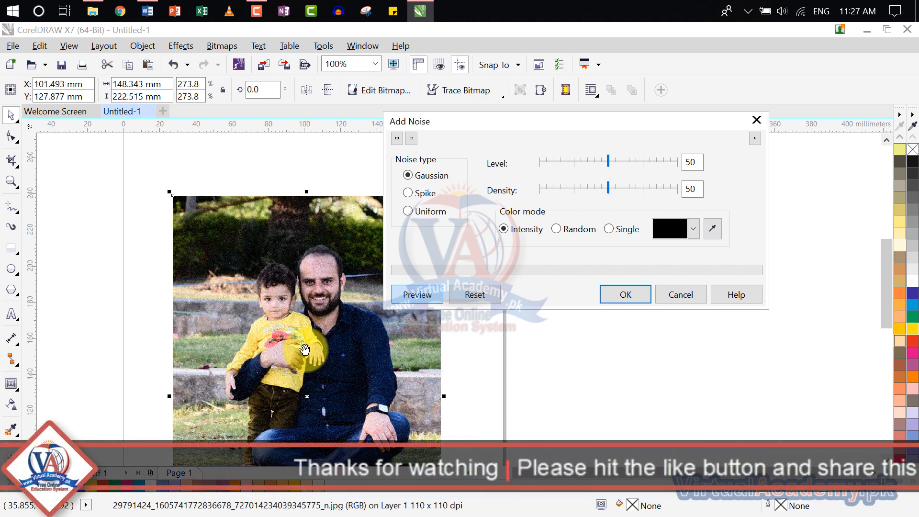
pyautogui.click(761, 122)
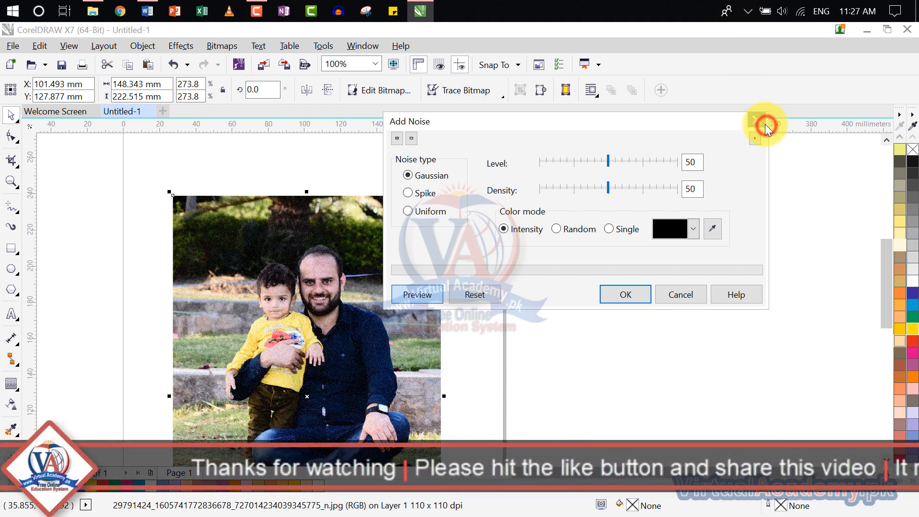
# Preview the High Pass sharpen effect on the photo, trying percentages 46 and 30 and radii 11 and 17, and discard it.
pyautogui.click(222, 45)
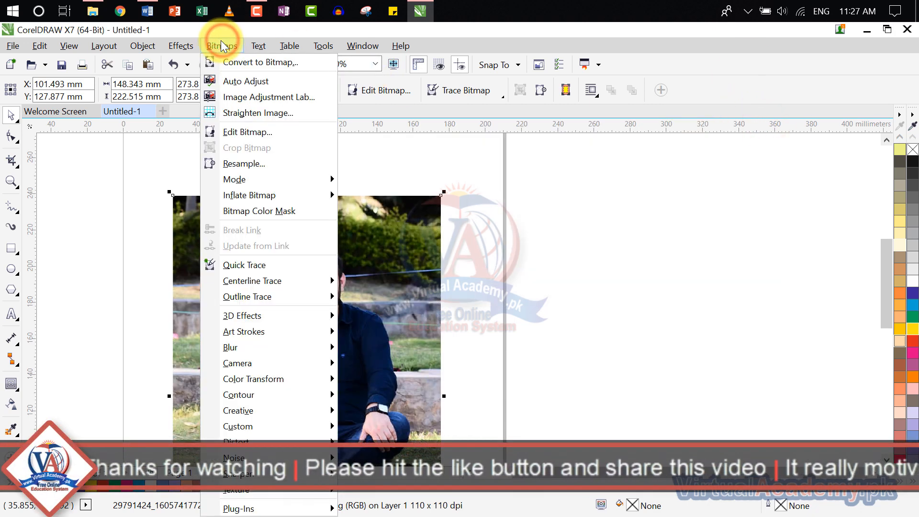
pyautogui.moveTo(248, 475)
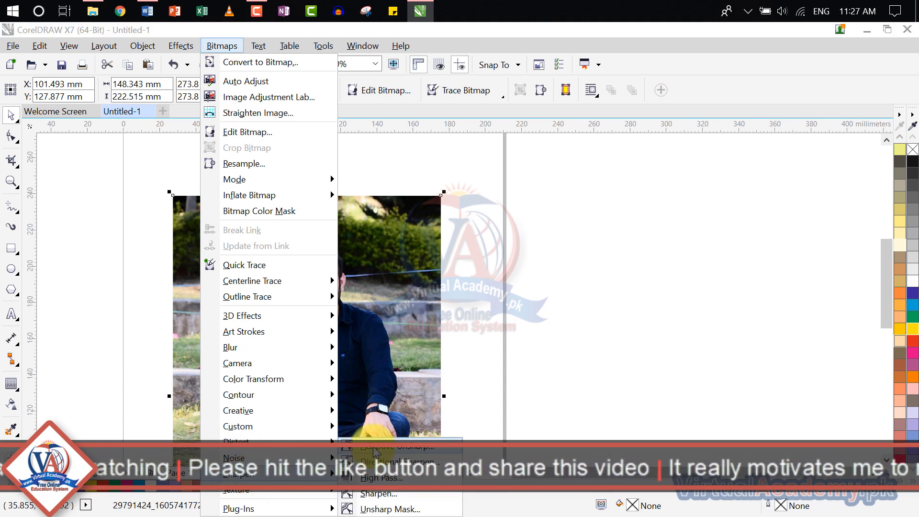
pyautogui.click(377, 479)
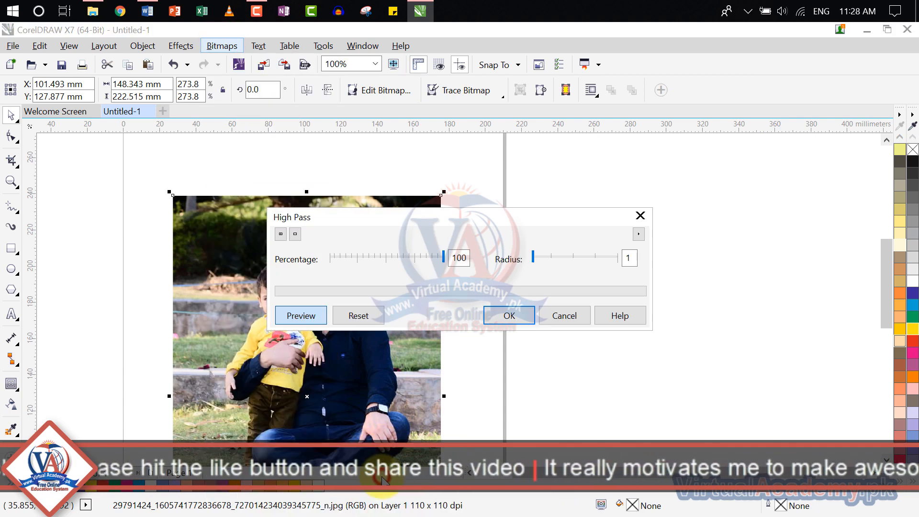
pyautogui.moveTo(386, 218); pyautogui.dragTo(574, 191)
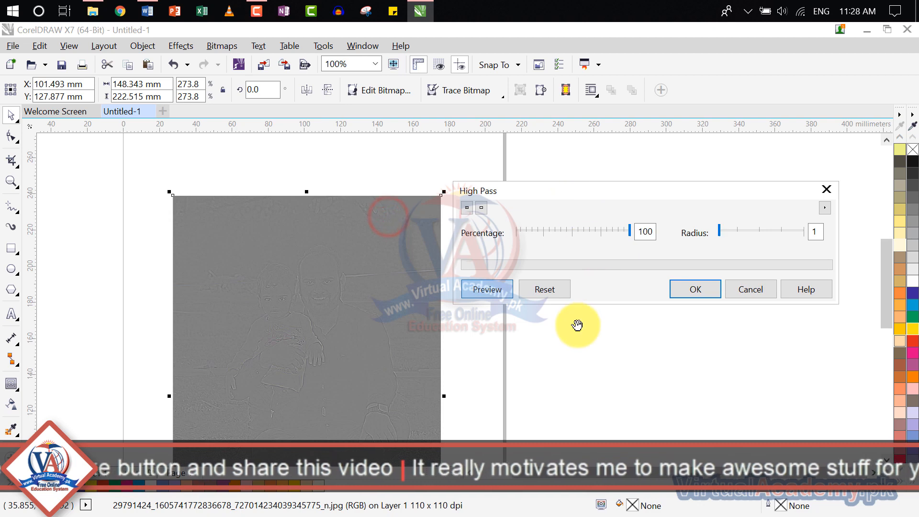
pyautogui.click(568, 231)
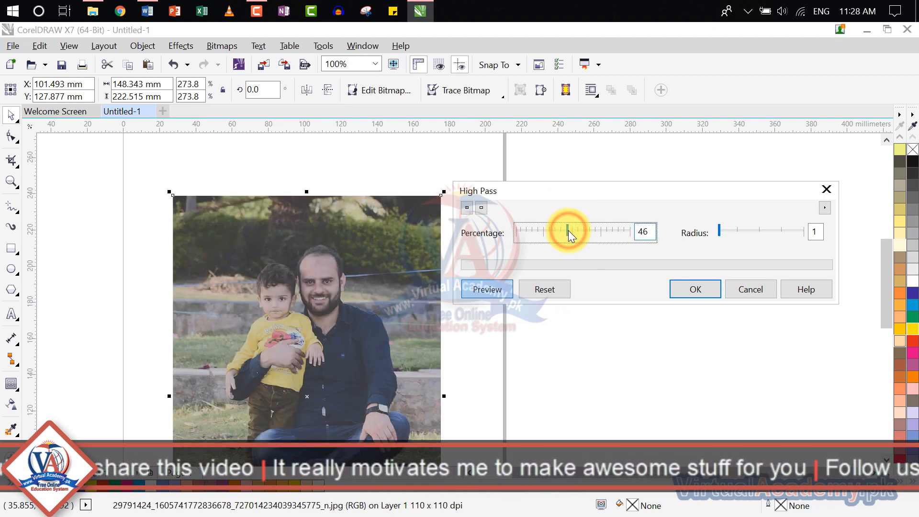
pyautogui.click(563, 232)
pyautogui.click(550, 230)
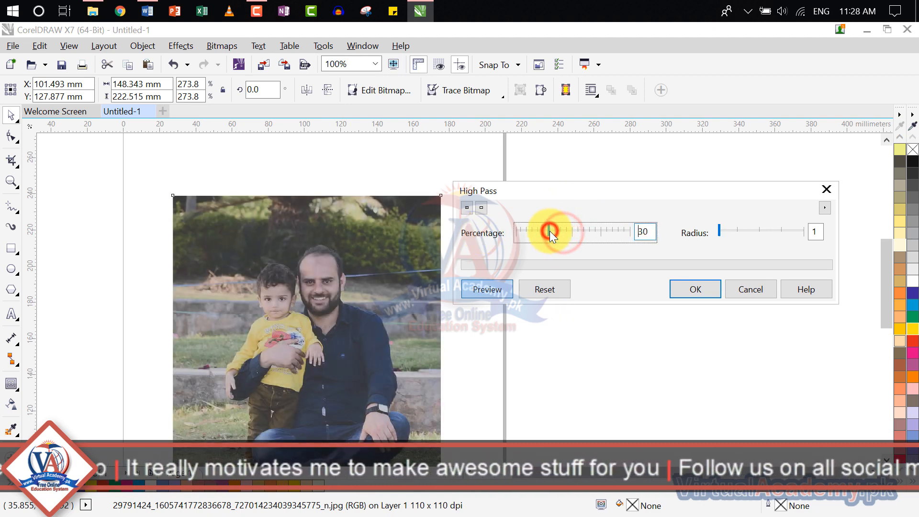
pyautogui.click(764, 233)
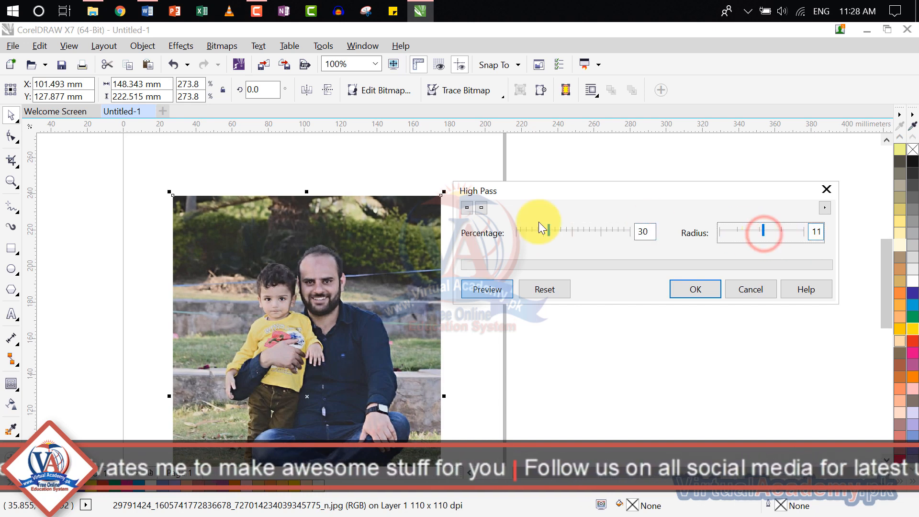
pyautogui.click(790, 231)
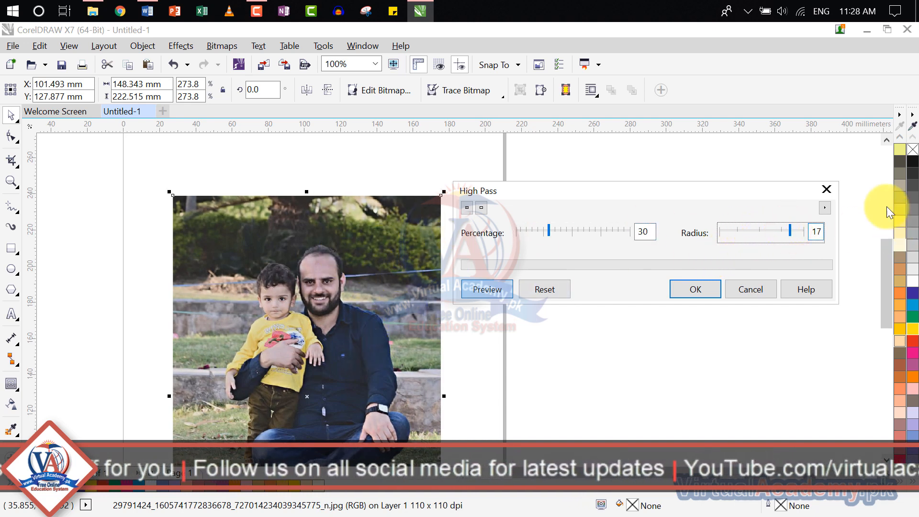
pyautogui.click(824, 186)
# Preview the Plastic texture effect on the photo with highlight 43, trying depths 42, 3 and 24.
pyautogui.click(183, 44)
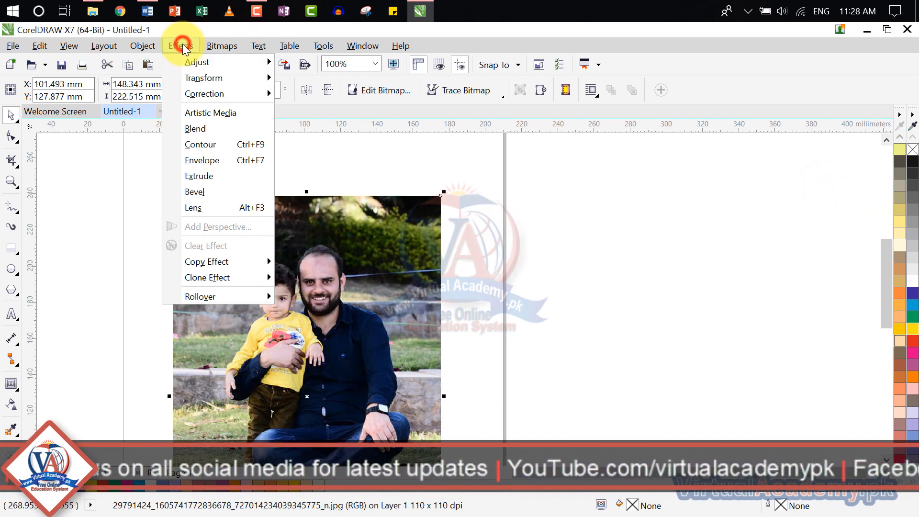
pyautogui.click(222, 45)
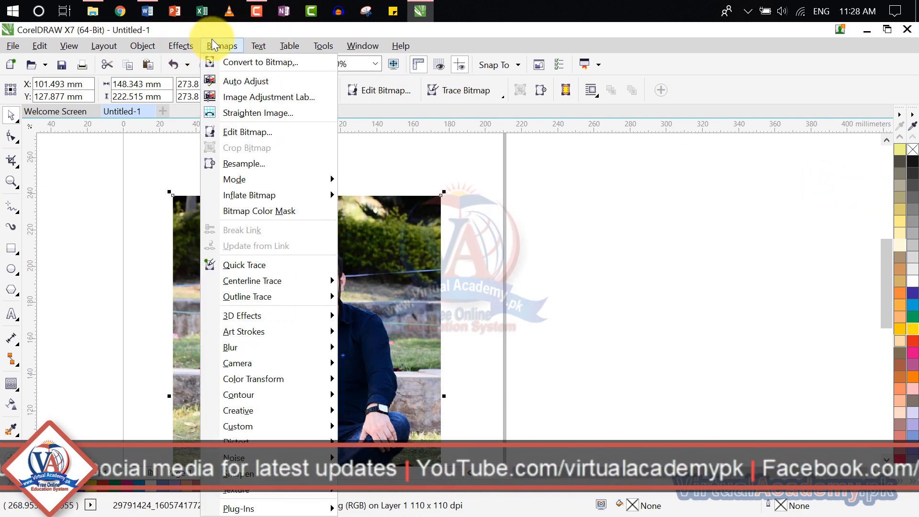
pyautogui.click(287, 476)
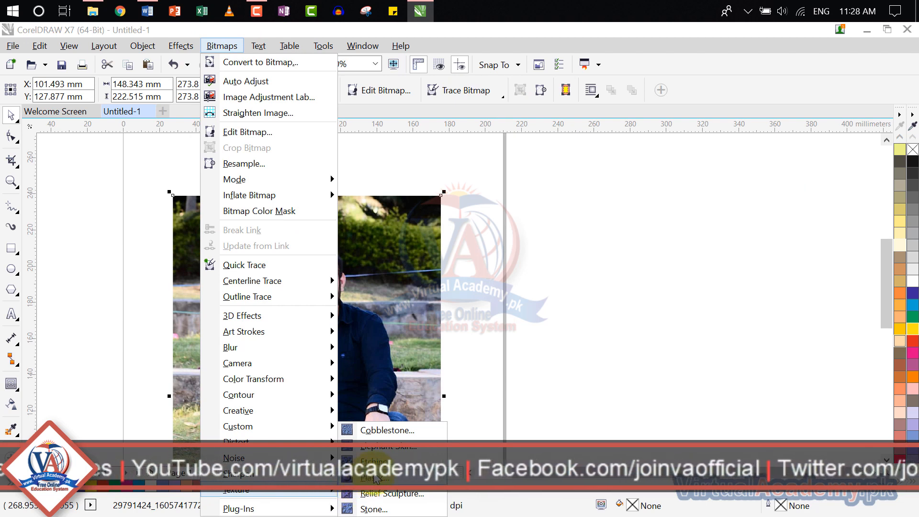
pyautogui.click(375, 478)
pyautogui.moveTo(406, 182); pyautogui.dragTo(551, 151)
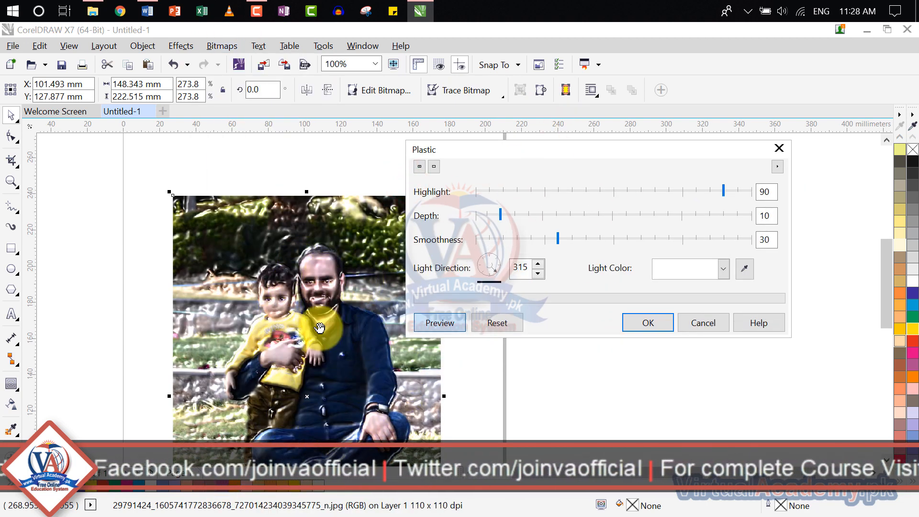
pyautogui.click(593, 190)
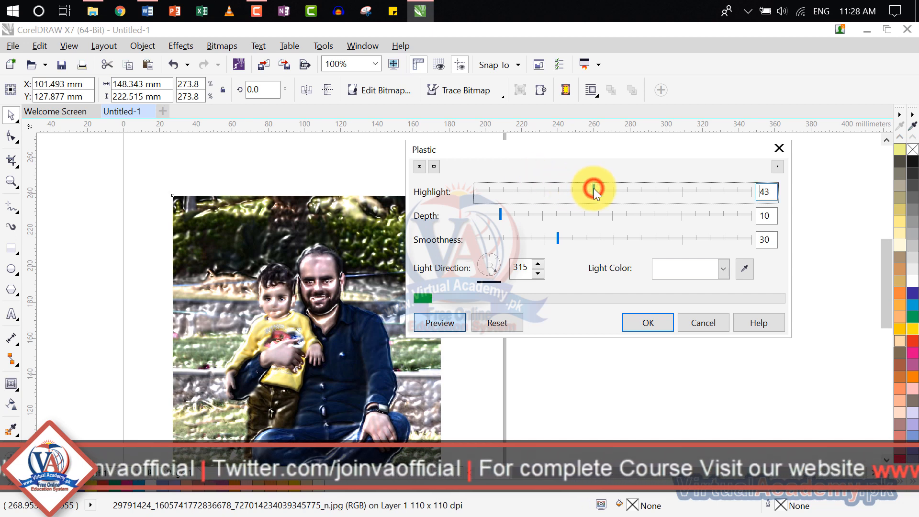
pyautogui.click(590, 209)
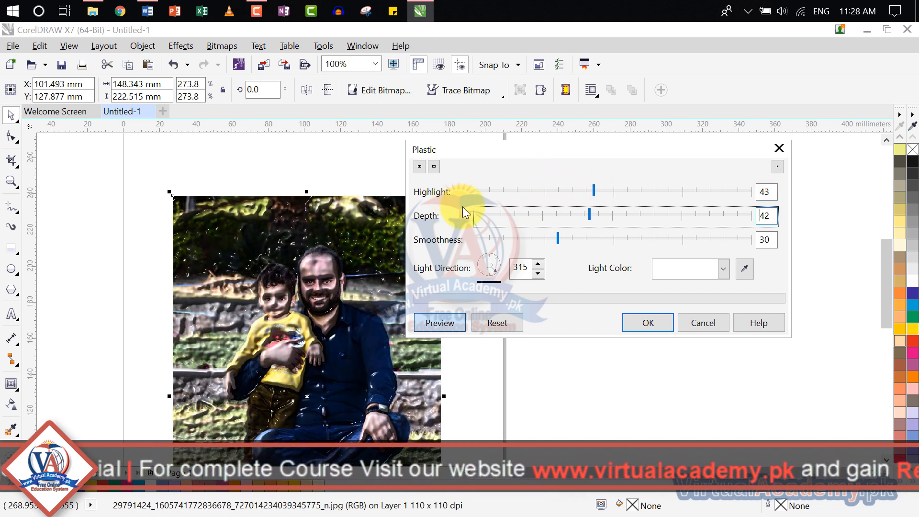
pyautogui.click(481, 213)
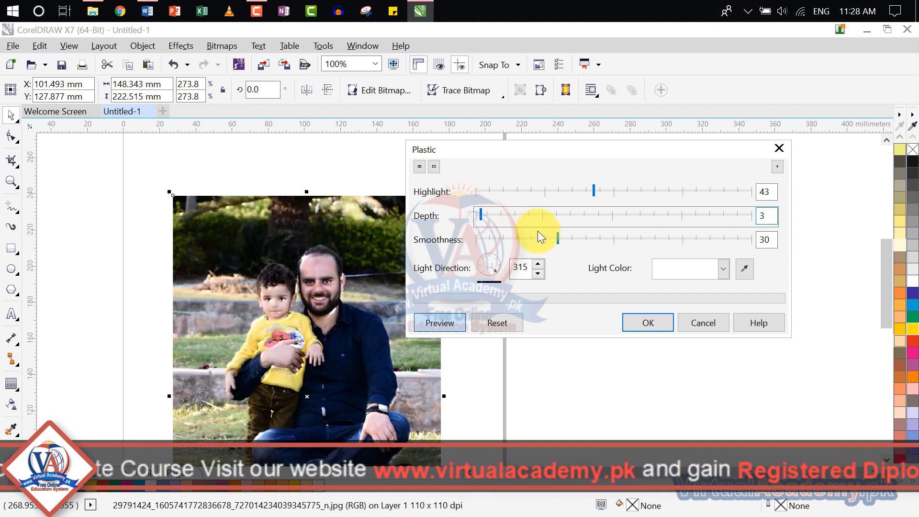
pyautogui.click(540, 215)
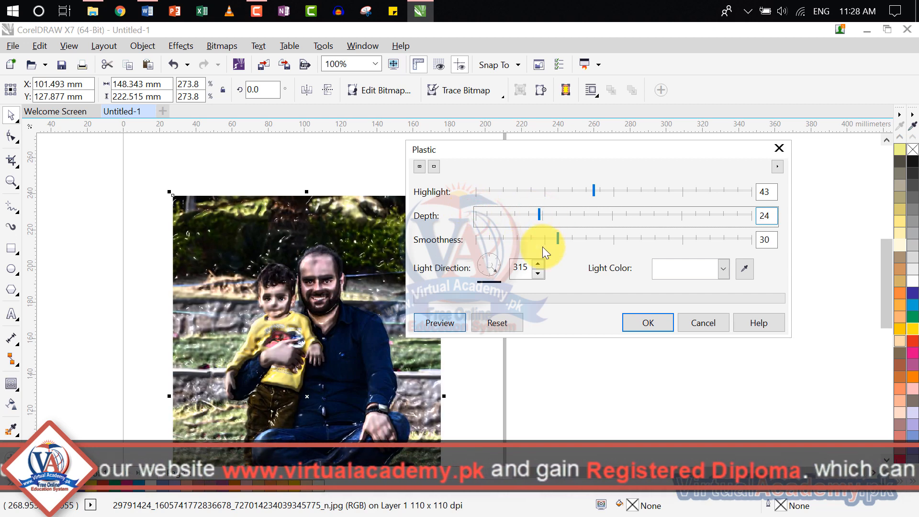
# Try smoothness values including 7 and 74 for the Plastic effect, and discard the effect.
pyautogui.click(494, 241)
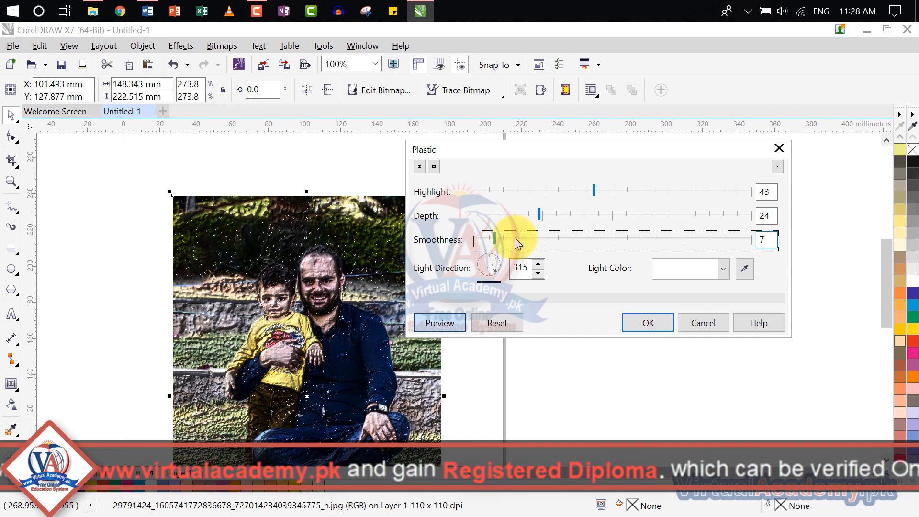
pyautogui.click(516, 238)
pyautogui.click(682, 240)
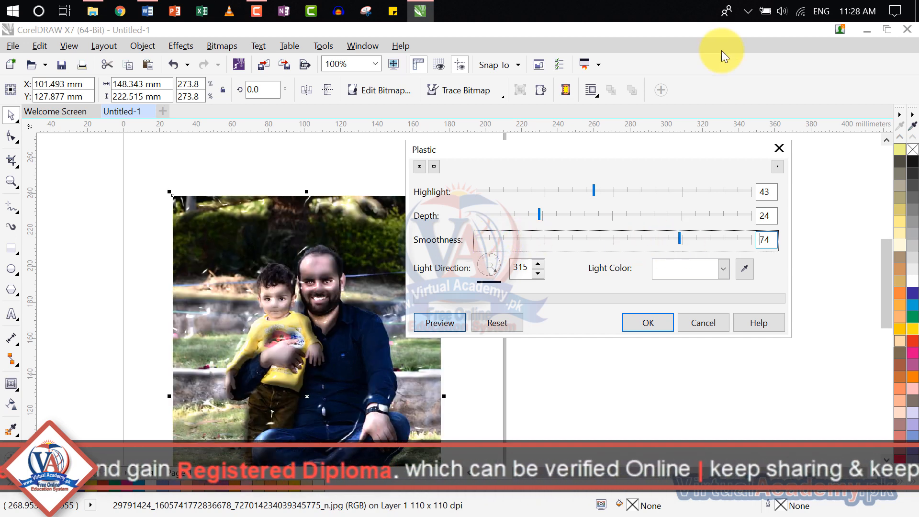
pyautogui.click(772, 146)
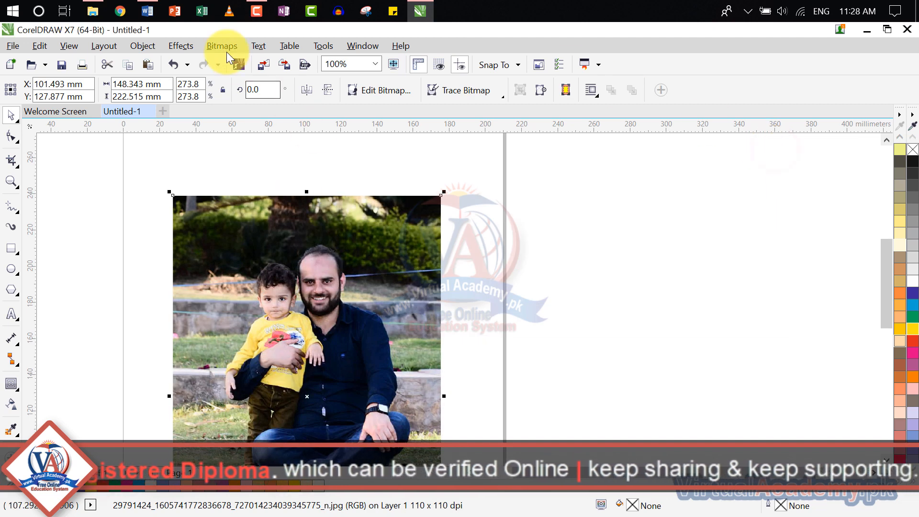
# Preview the Etching texture effect on the photo with a muted purple surface color.
pyautogui.click(225, 48)
pyautogui.moveTo(296, 490)
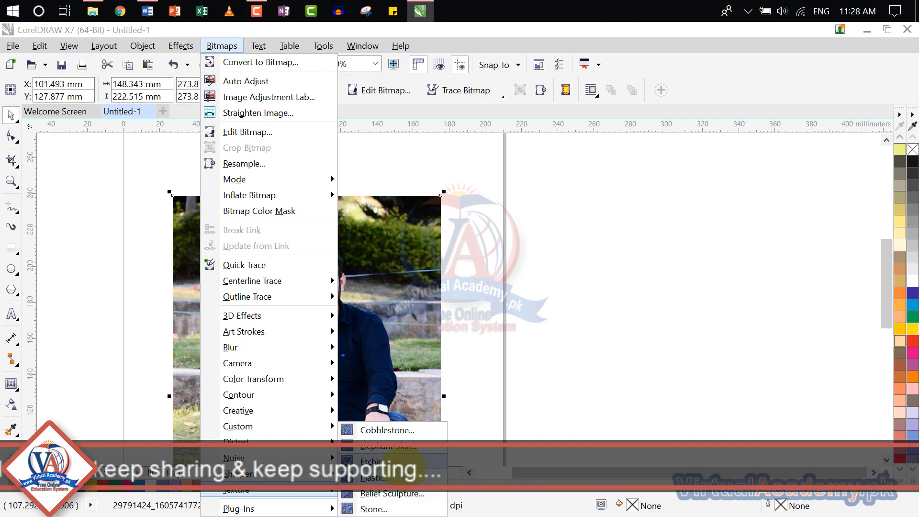
pyautogui.click(405, 470)
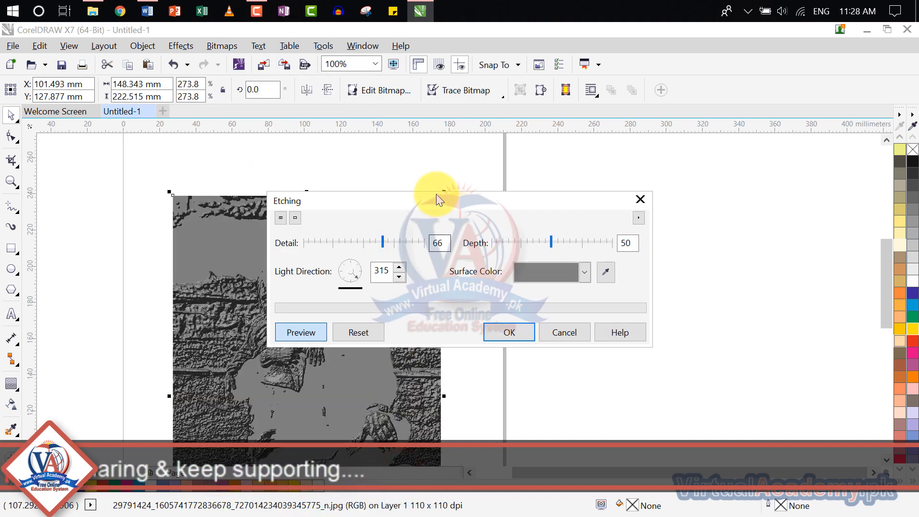
pyautogui.moveTo(435, 194); pyautogui.dragTo(654, 89)
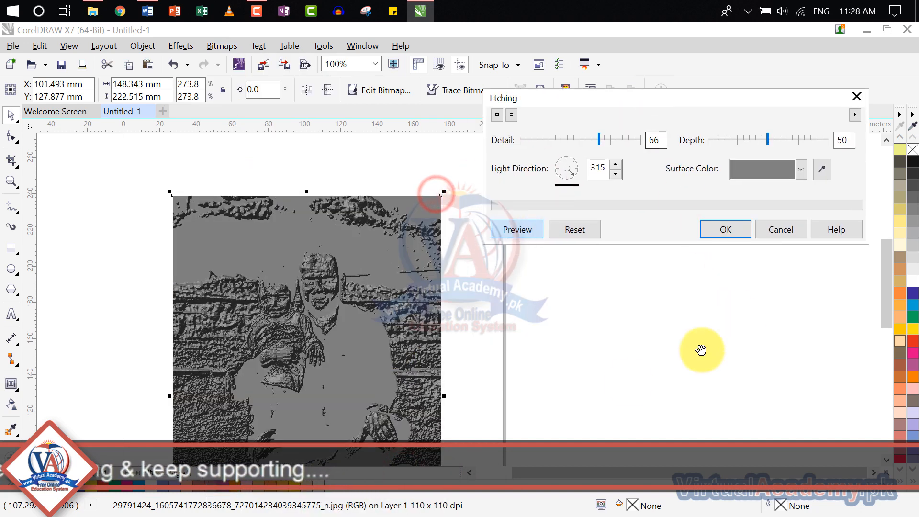
pyautogui.click(805, 174)
pyautogui.click(747, 234)
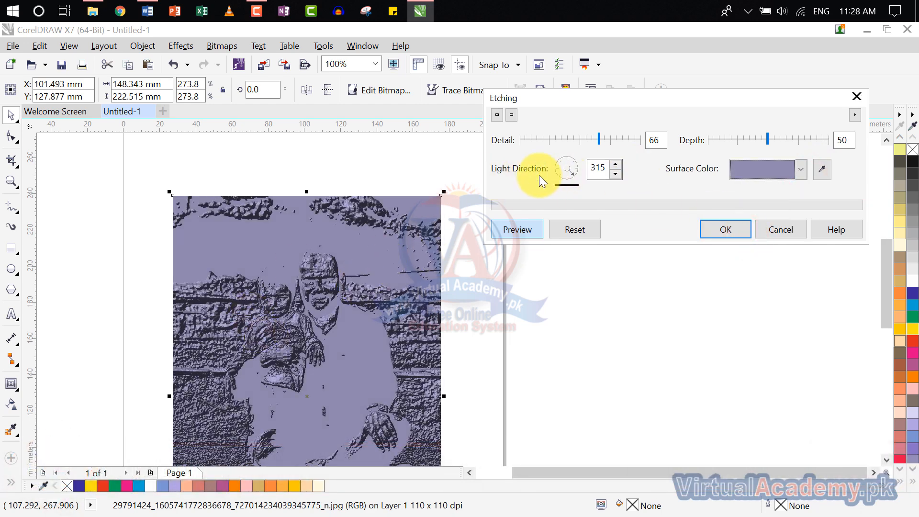
# Try light direction 316, detail 99 and depth 84 for the Etching effect, and discard the effect.
pyautogui.click(615, 164)
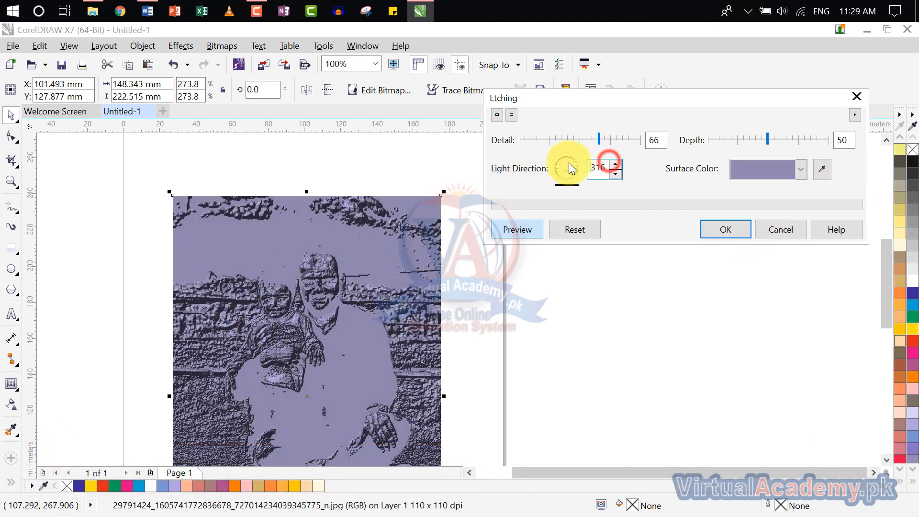
pyautogui.moveTo(587, 137); pyautogui.dragTo(639, 139)
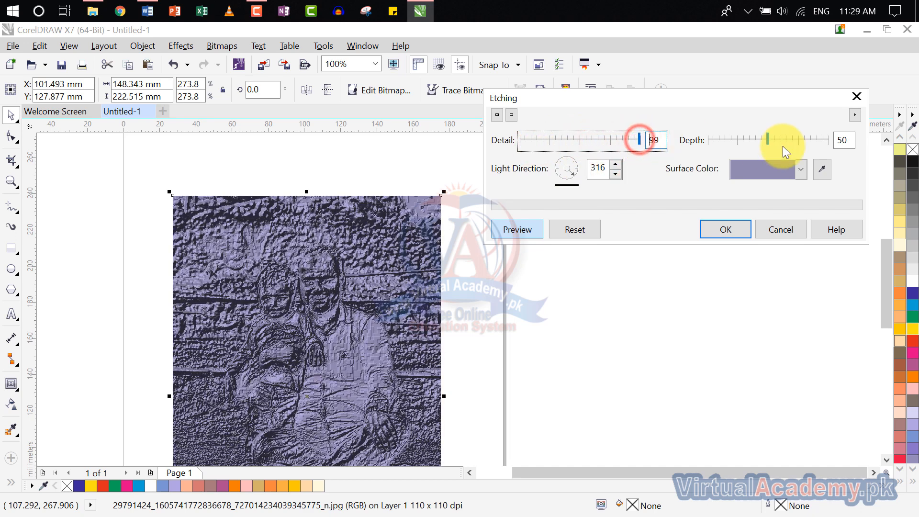
pyautogui.click(803, 149)
pyautogui.moveTo(803, 149); pyautogui.dragTo(809, 143)
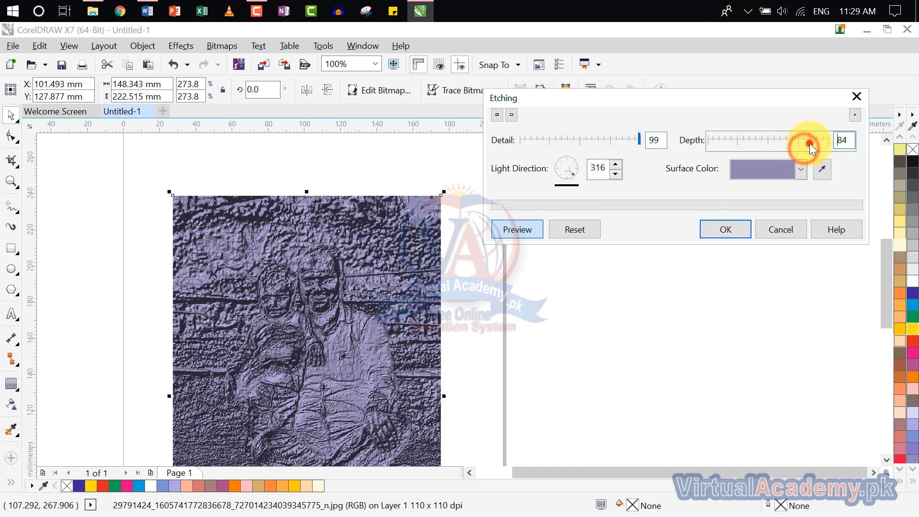
pyautogui.click(858, 97)
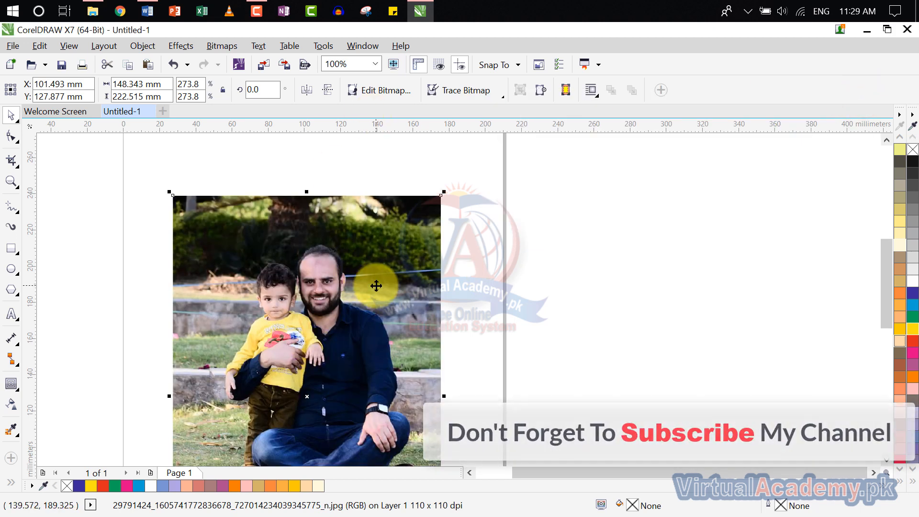
pyautogui.click(179, 45)
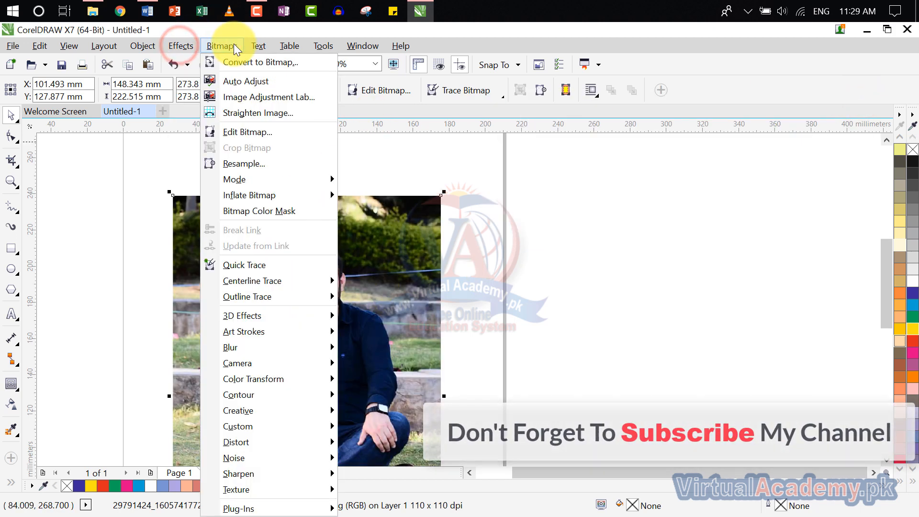